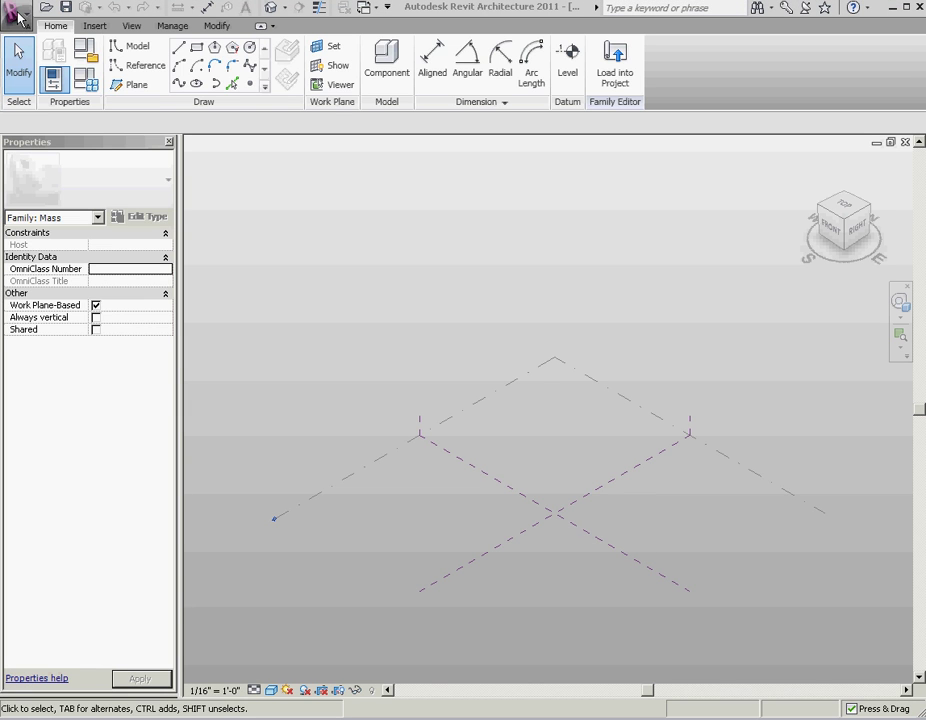
Create a new conceptual mass family from the Adaptive Component.rft template
{"action": "left_click", "coordinate": [20, 16]}
{"action": "mouse_move", "coordinate": [65, 75]}
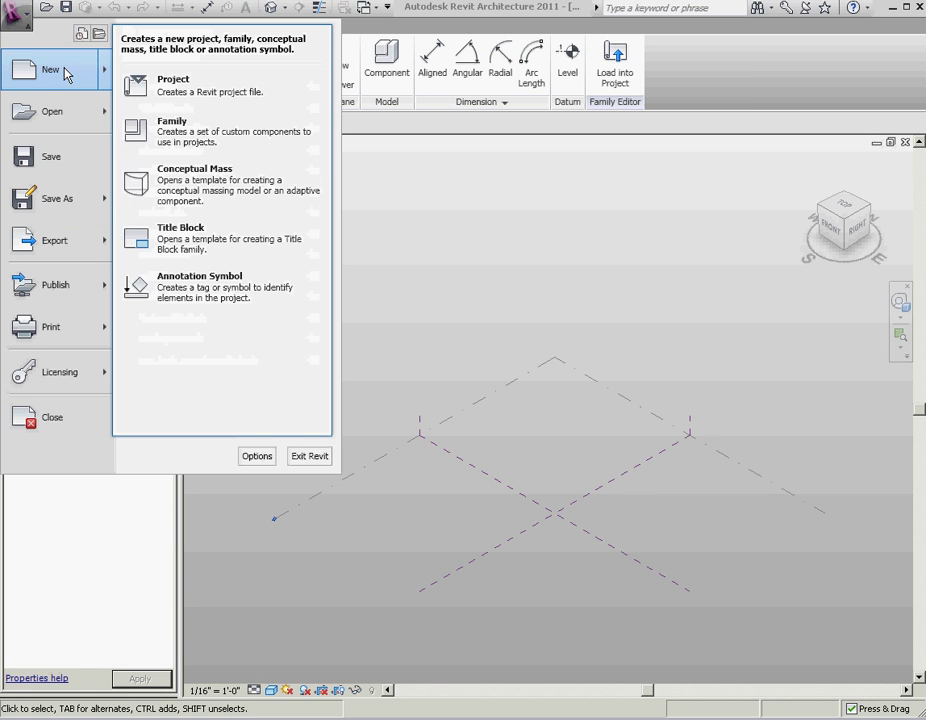
{"action": "left_click", "coordinate": [193, 178]}
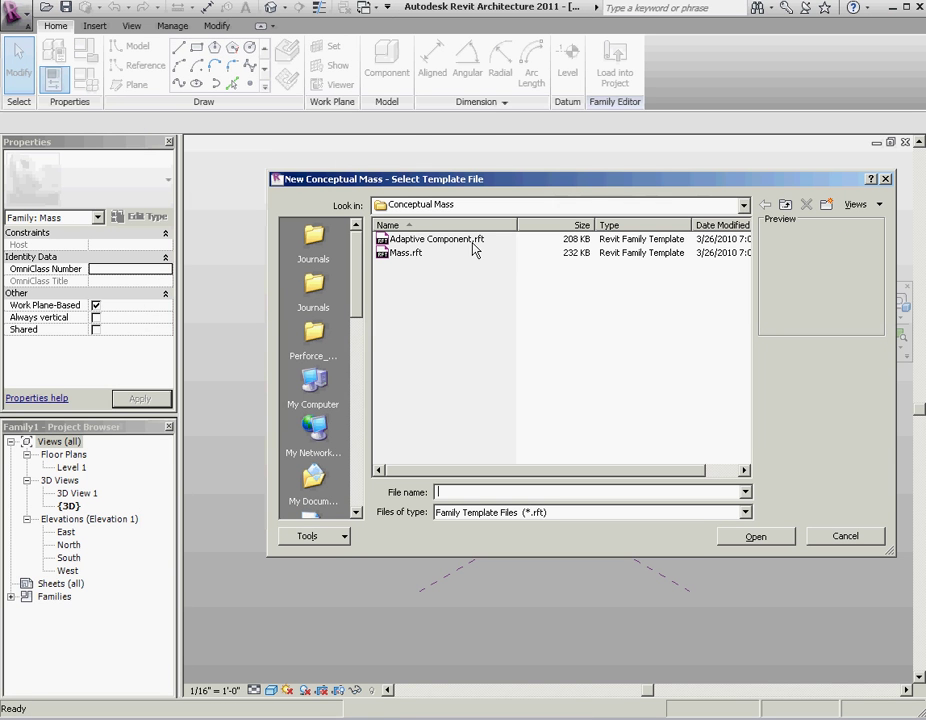
{"action": "left_click", "coordinate": [411, 241]}
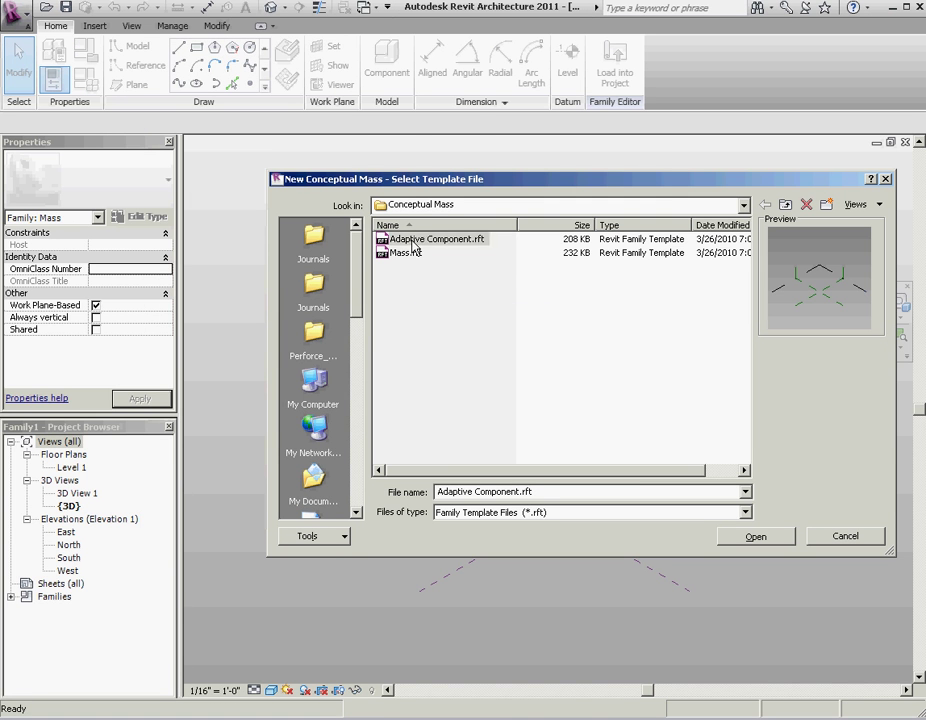
{"action": "left_click", "coordinate": [778, 540]}
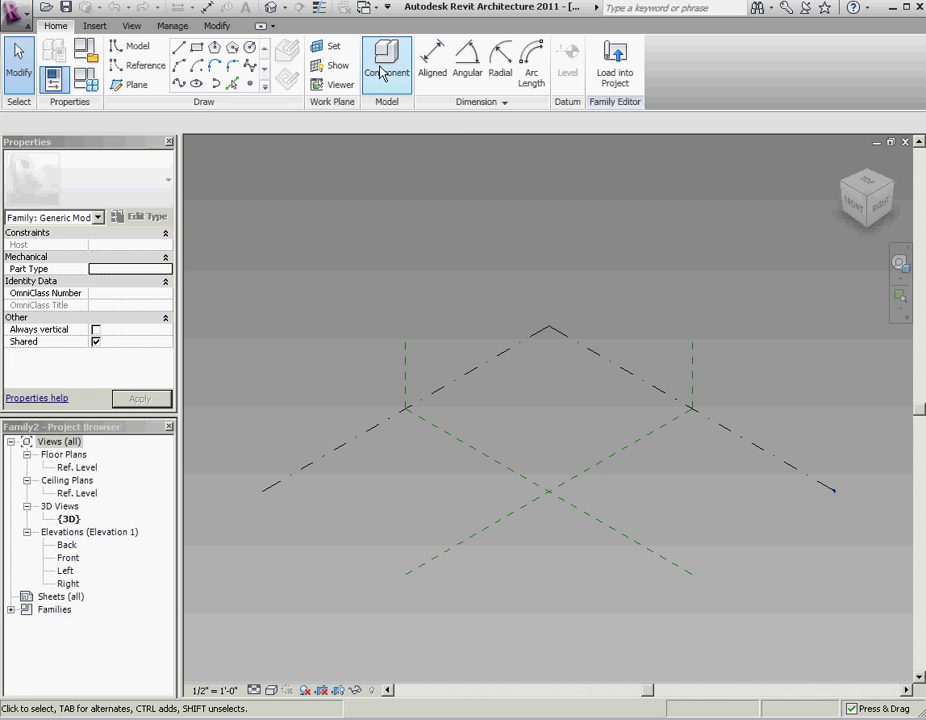
Place two reference points on Ref. Level near the centre of the family
{"action": "left_click", "coordinate": [251, 88]}
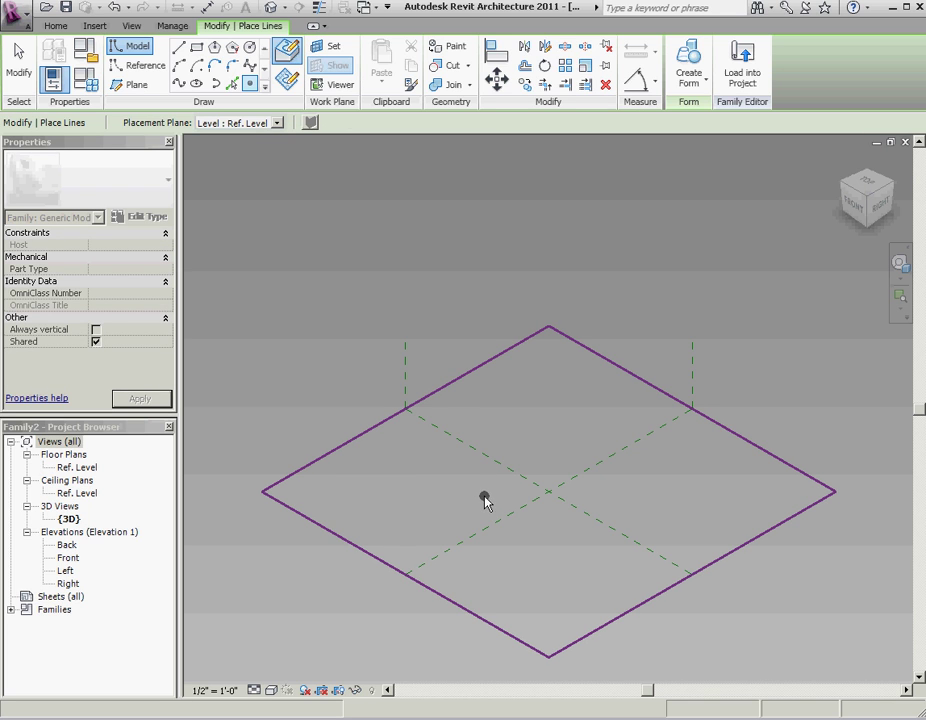
{"action": "left_click", "coordinate": [663, 519]}
{"action": "key", "text": "Escape"}
{"action": "key", "text": "Escape"}
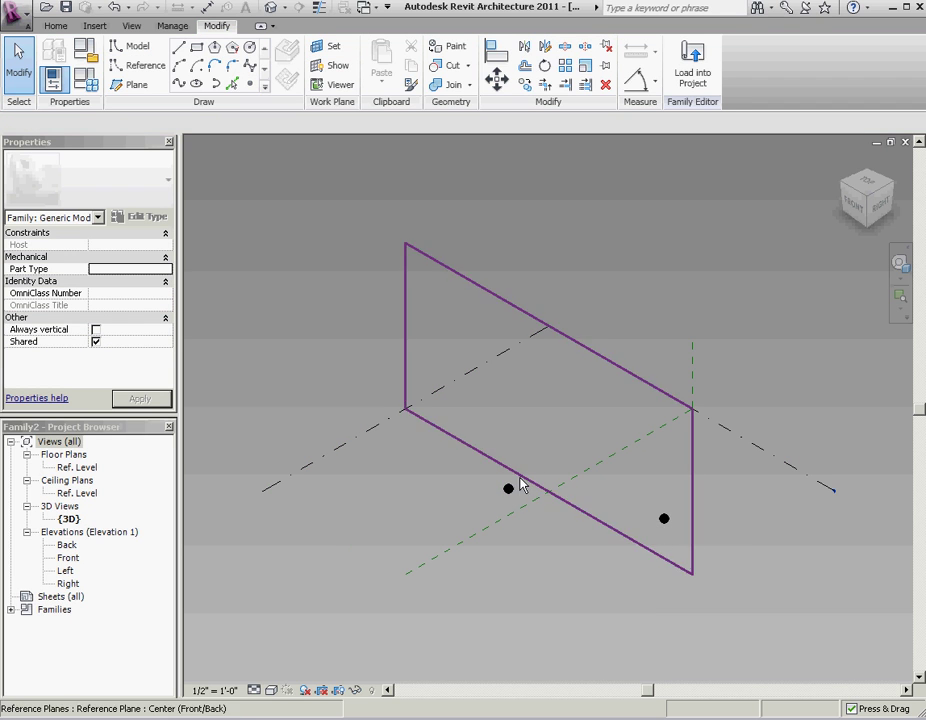
{"action": "right_click", "coordinate": [459, 413]}
{"action": "key", "text": "Escape"}
Make both points adaptive and join them with a spline set as a reference line
{"action": "left_click_drag", "start_coordinate": [463, 399], "coordinate": [812, 597]}
{"action": "left_click", "coordinate": [735, 75]}
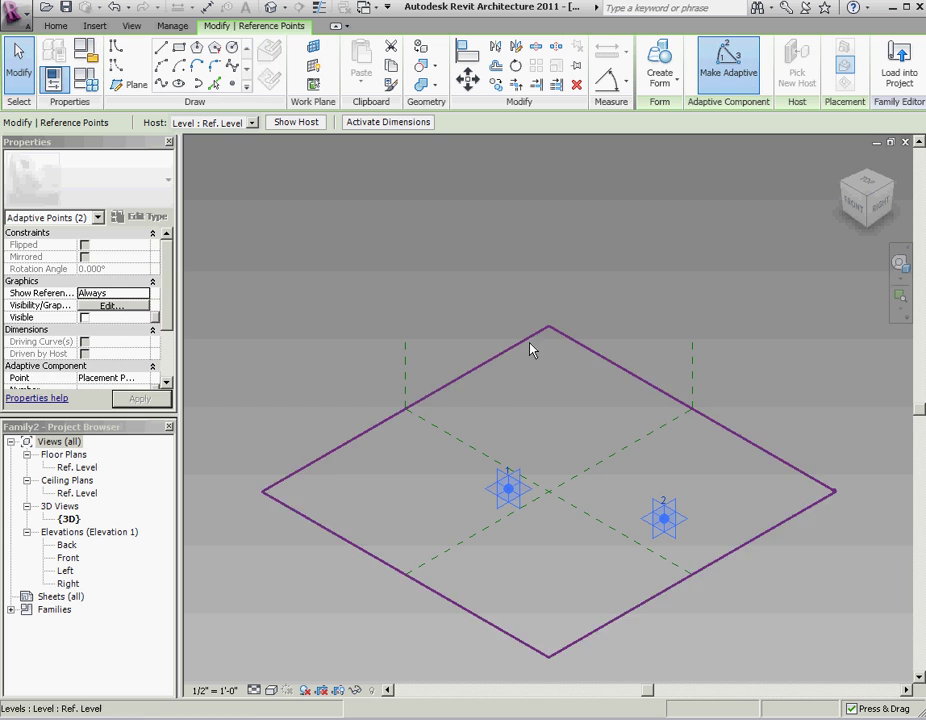
{"action": "left_click", "coordinate": [117, 64]}
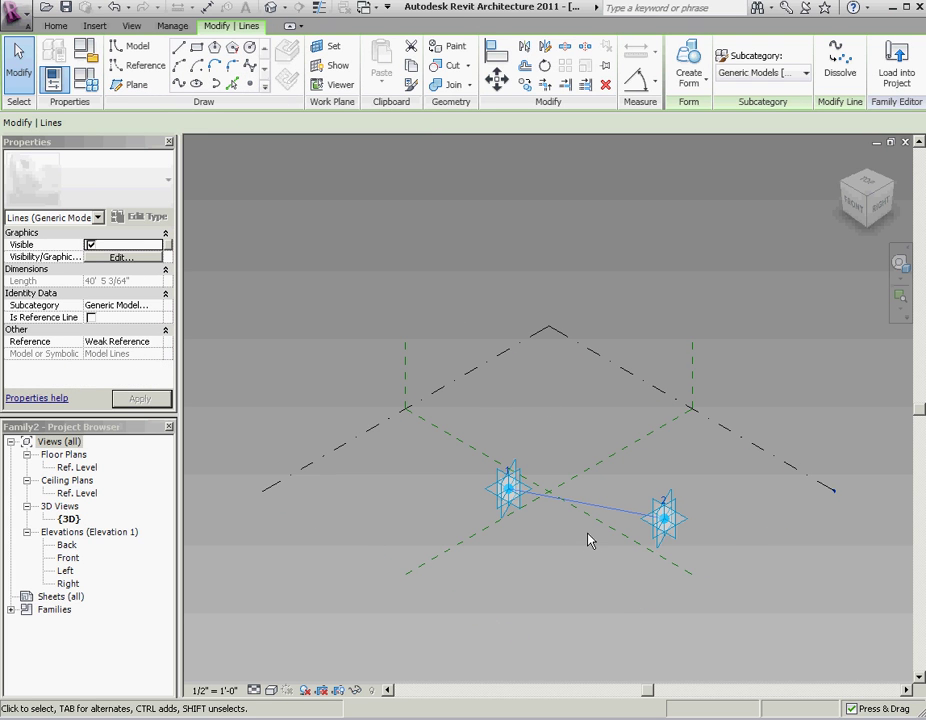
{"action": "left_click", "coordinate": [90, 318]}
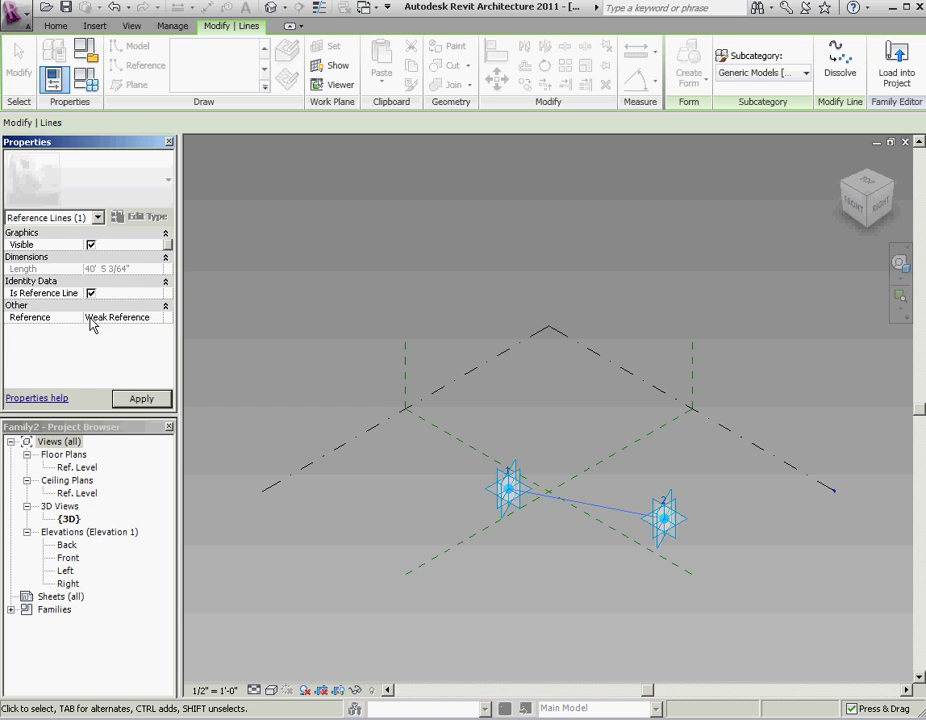
{"action": "left_click", "coordinate": [558, 564]}
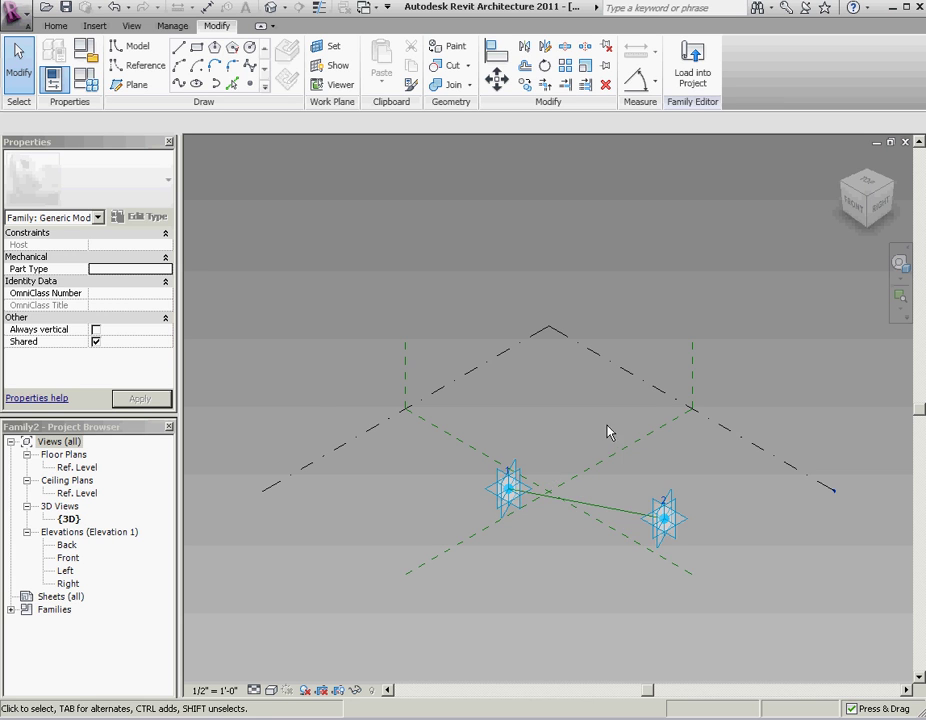
{"action": "middle_click_drag", "start_coordinate": [608, 430], "coordinate": [562, 473], "text": "shift"}
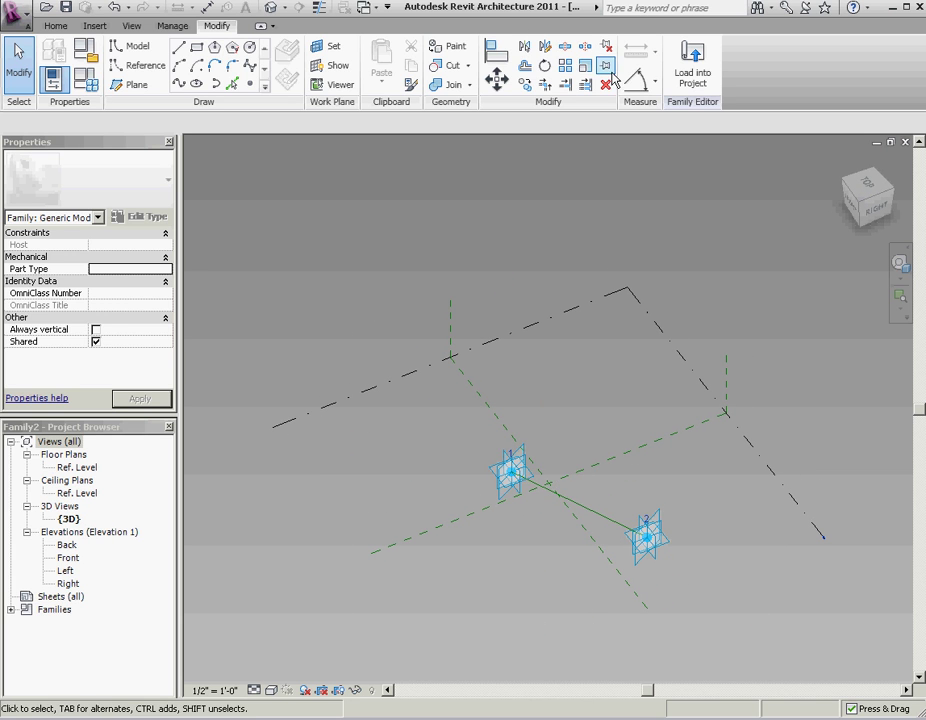
Add an aligned dimension between adaptive points 1 and 2 on the reference line's work plane
{"action": "left_click", "coordinate": [656, 88]}
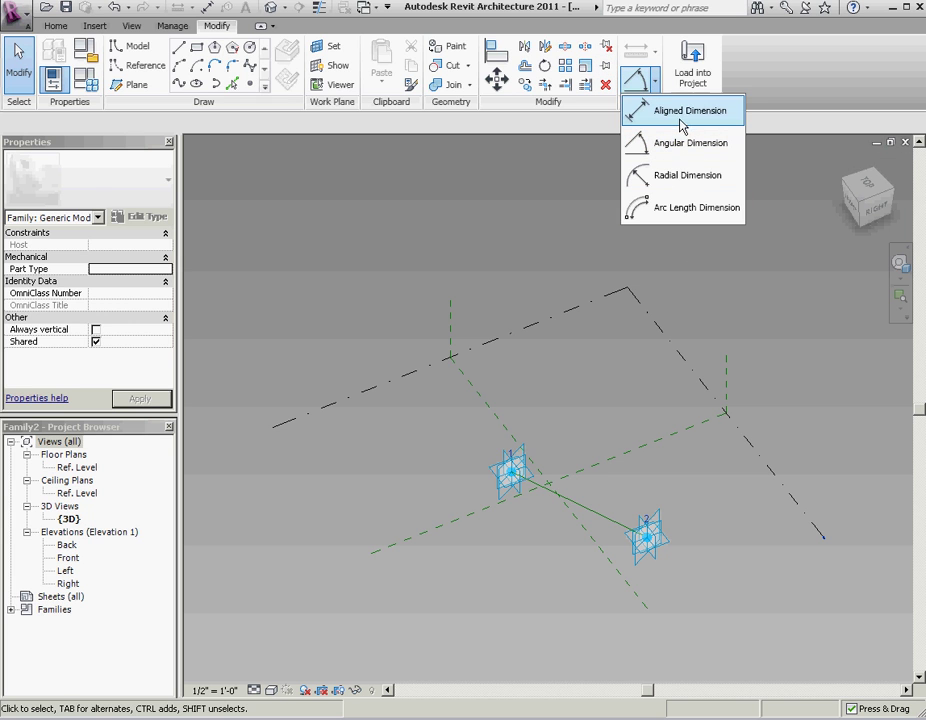
{"action": "left_click", "coordinate": [628, 122]}
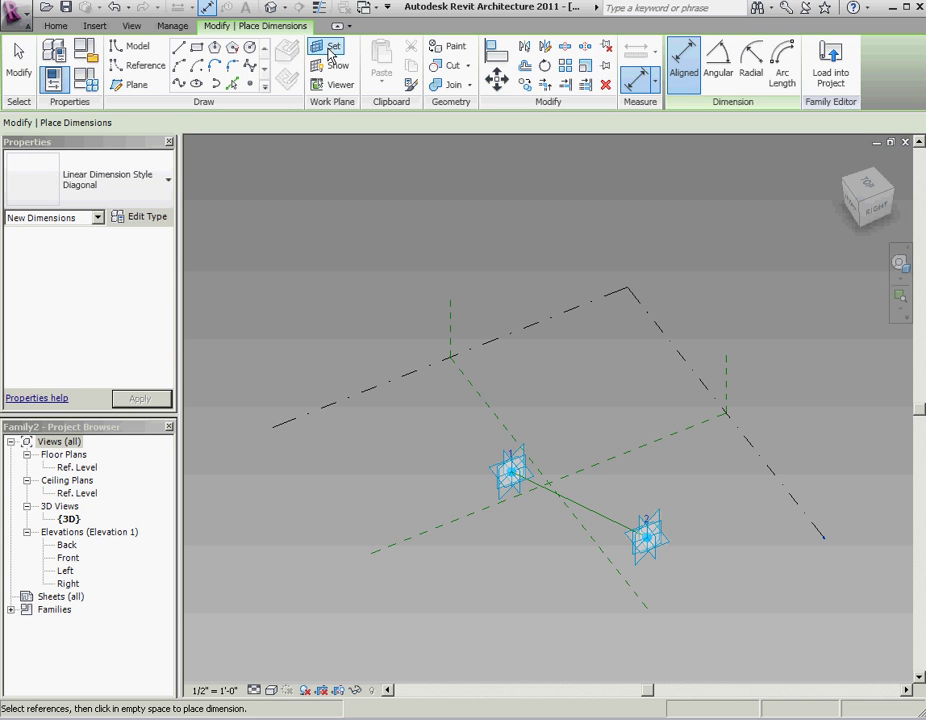
{"action": "left_click", "coordinate": [333, 46]}
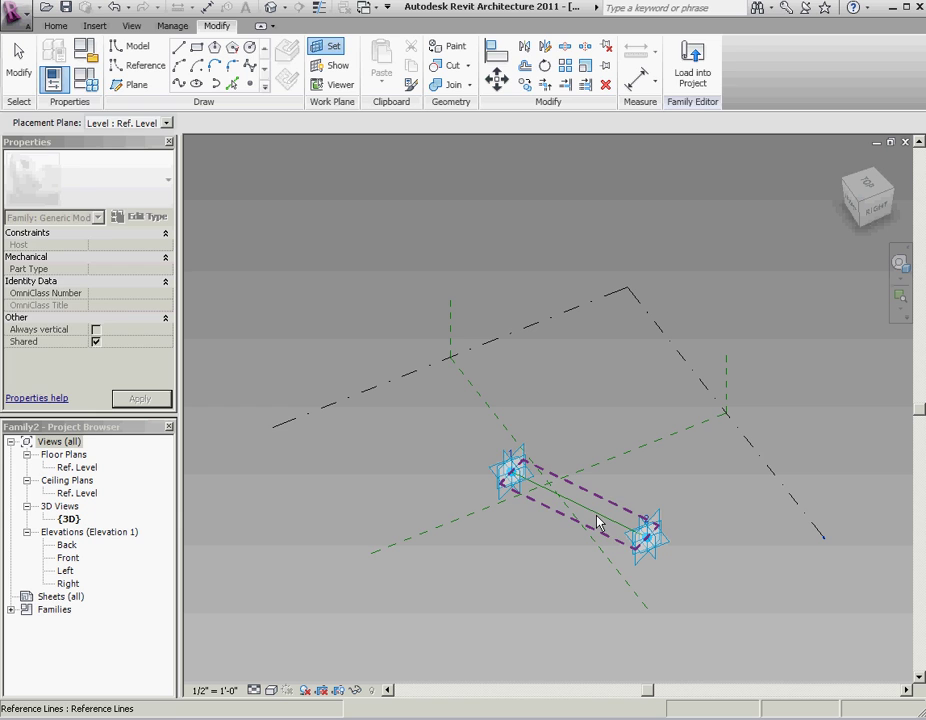
{"action": "left_click", "coordinate": [597, 521]}
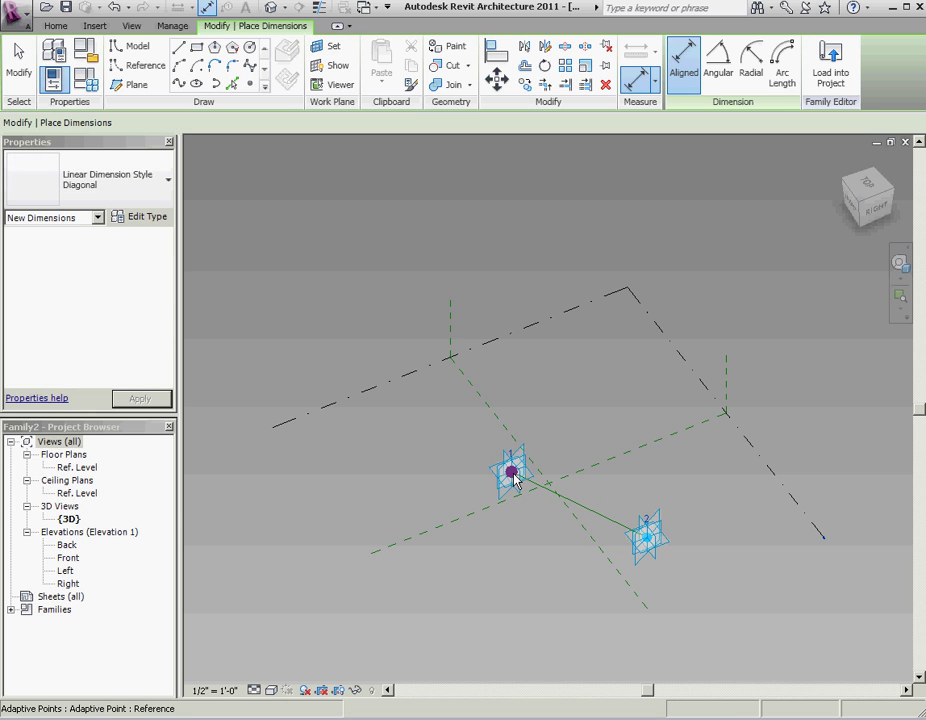
{"action": "left_click", "coordinate": [512, 478]}
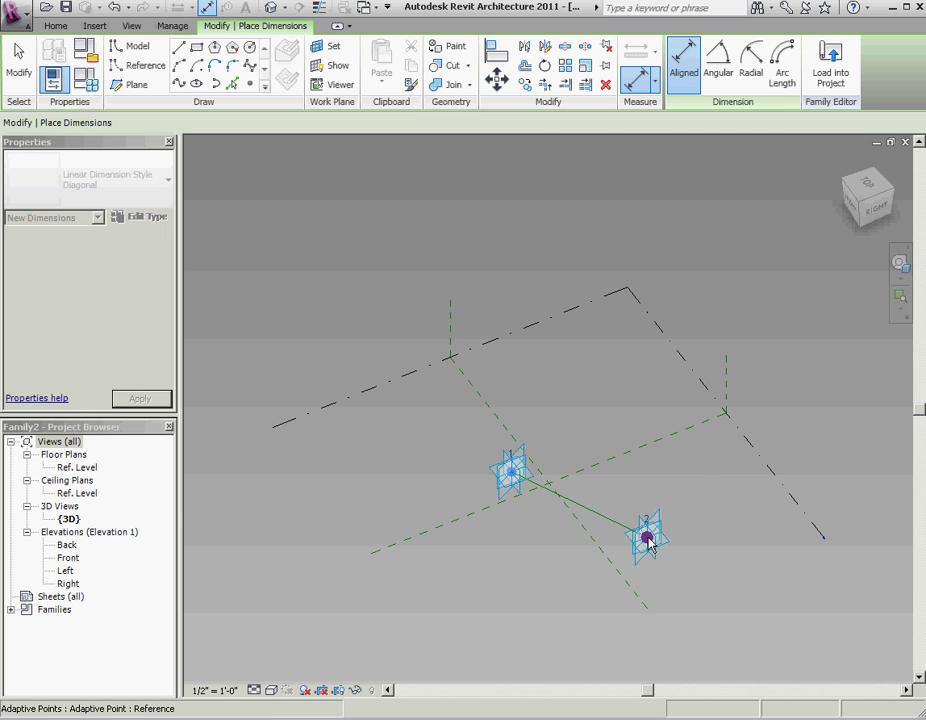
{"action": "left_click", "coordinate": [648, 541]}
{"action": "left_click", "coordinate": [616, 430]}
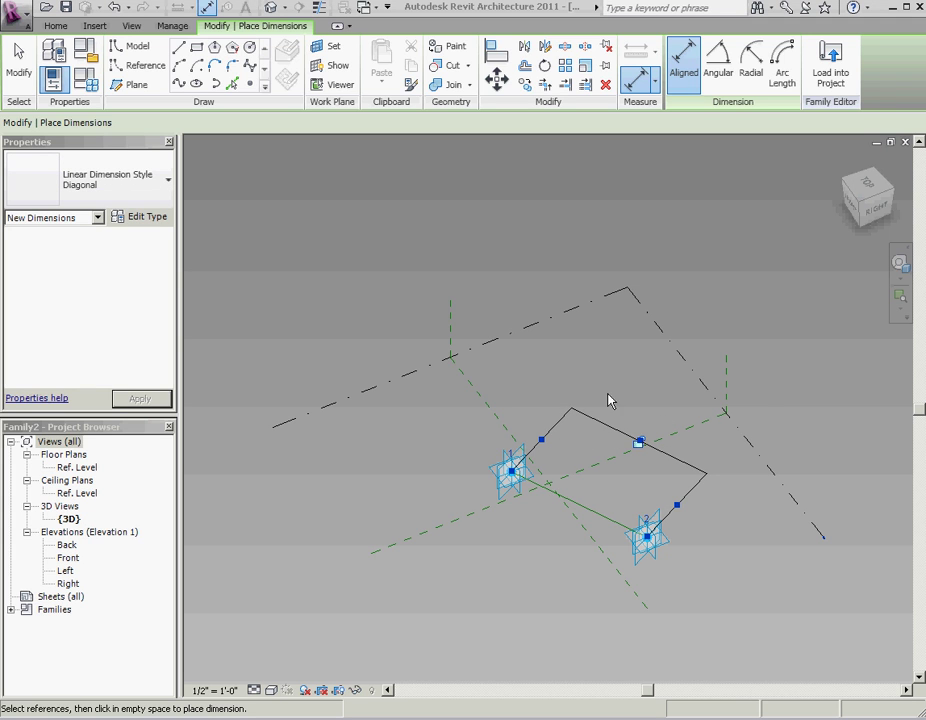
{"action": "left_click", "coordinate": [18, 60]}
Label the dimension with a new instance reporting parameter named radius
{"action": "left_click", "coordinate": [618, 428]}
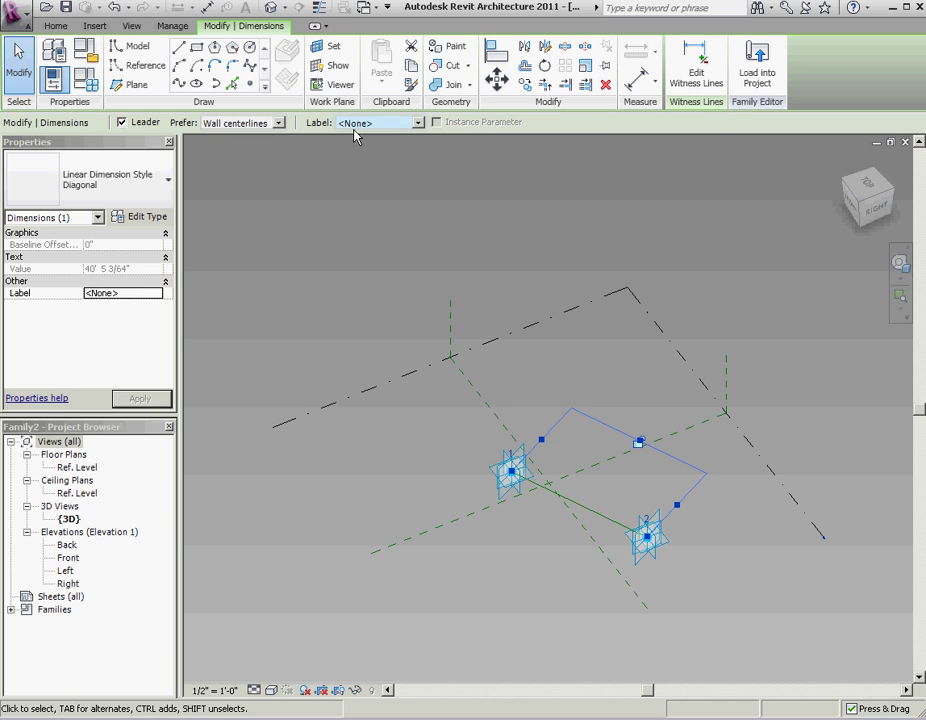
{"action": "left_click", "coordinate": [381, 122]}
{"action": "left_click", "coordinate": [385, 138]}
{"action": "left_click", "coordinate": [400, 122]}
{"action": "left_click", "coordinate": [380, 149]}
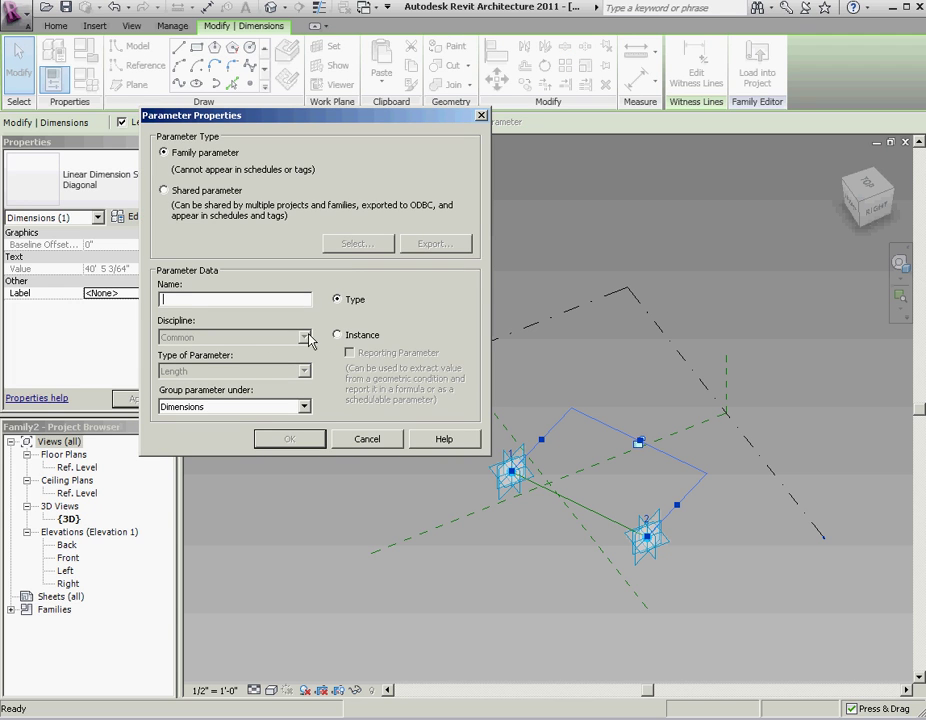
{"action": "left_click", "coordinate": [338, 336]}
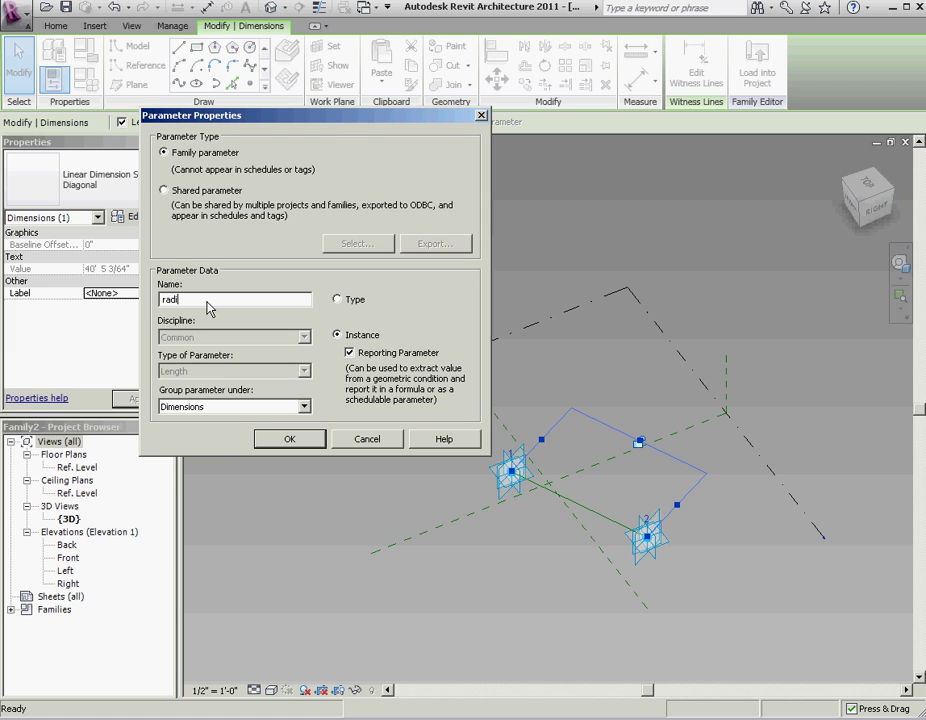
{"action": "left_click", "coordinate": [289, 440]}
{"action": "left_click", "coordinate": [378, 449]}
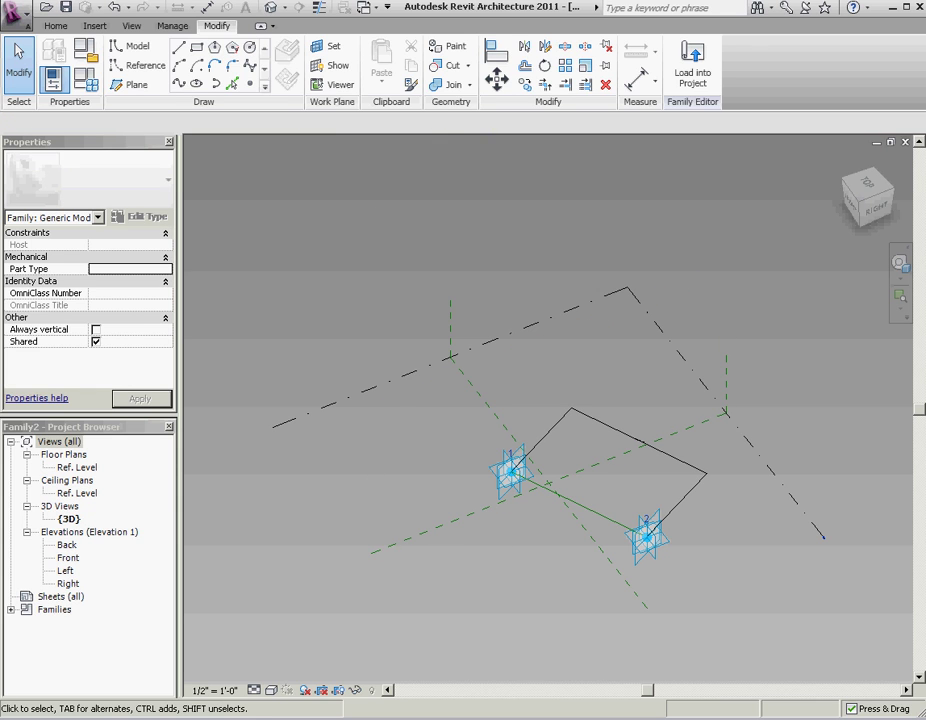
Draw a circle of about 59' radius centred on adaptive point 1 in its plane, keeping its radius dimension
{"action": "left_click", "coordinate": [251, 48]}
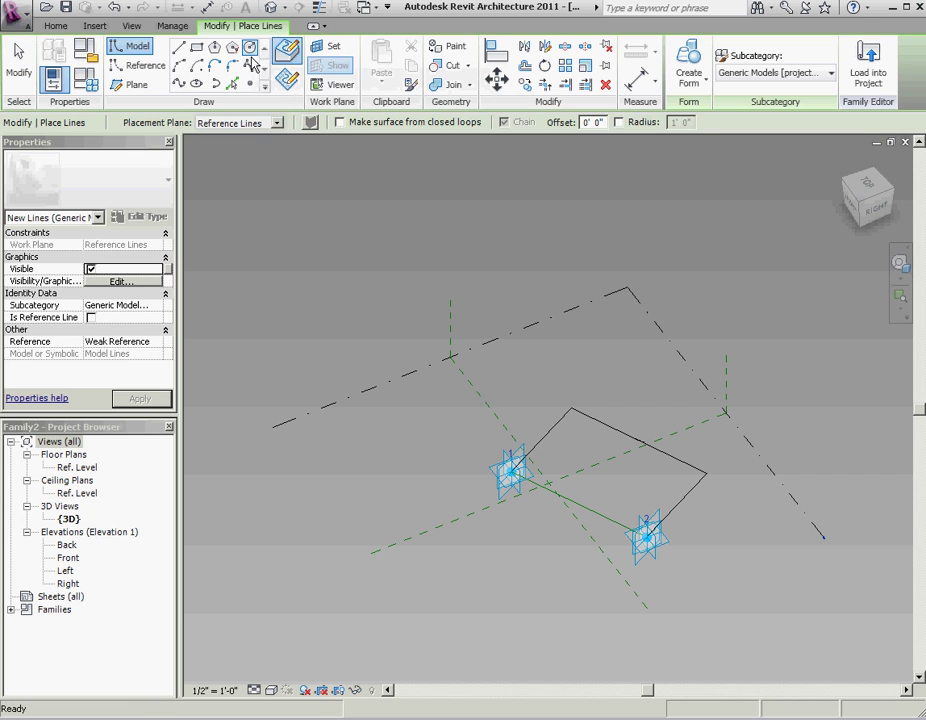
{"action": "left_click", "coordinate": [316, 50]}
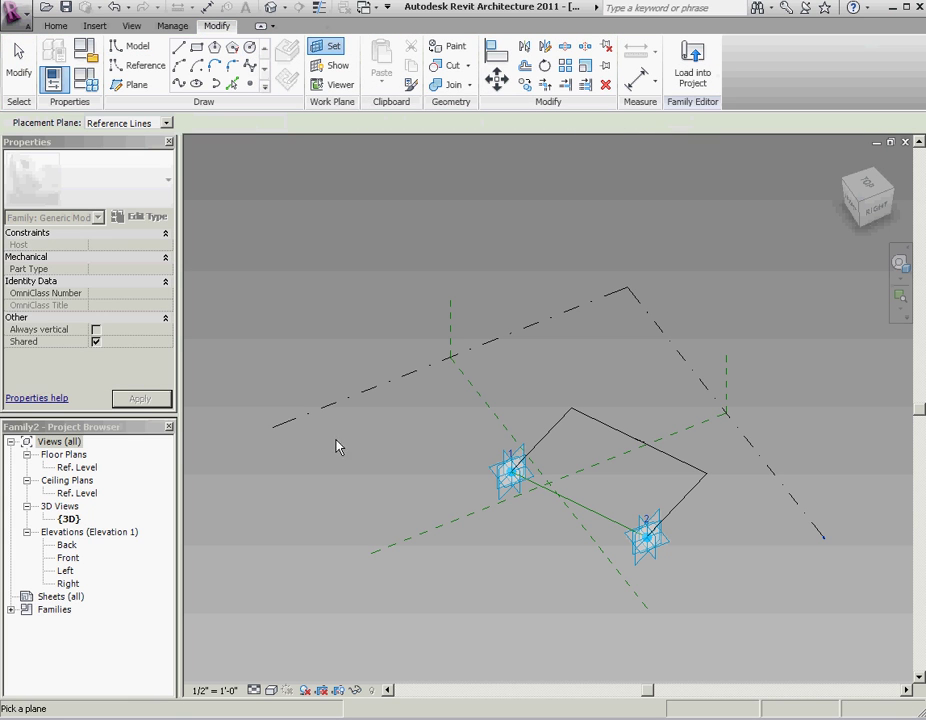
{"action": "left_click", "coordinate": [490, 477]}
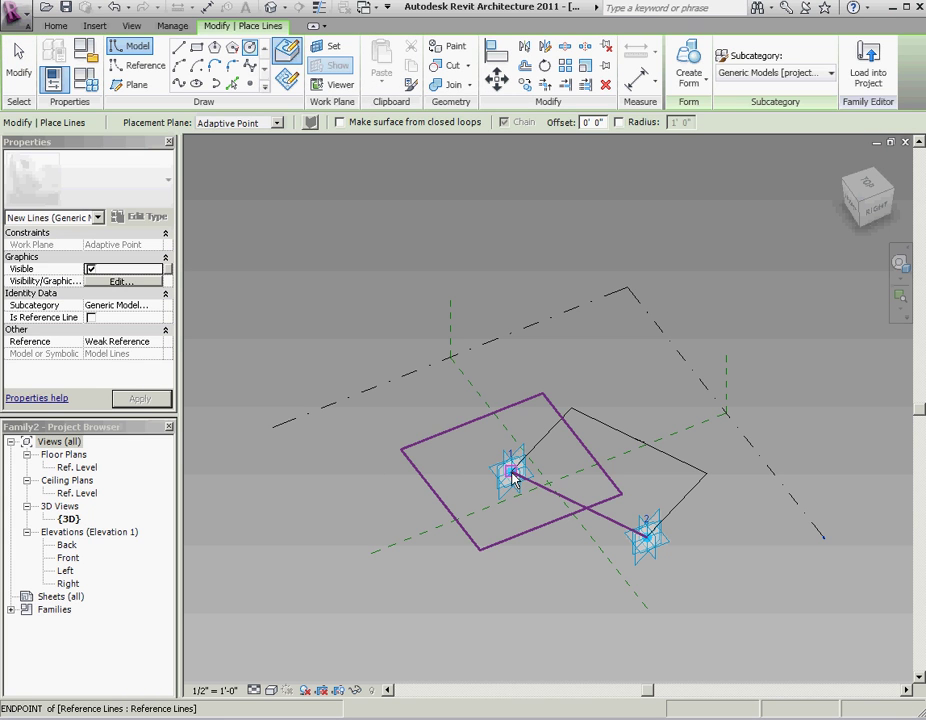
{"action": "left_click", "coordinate": [511, 471]}
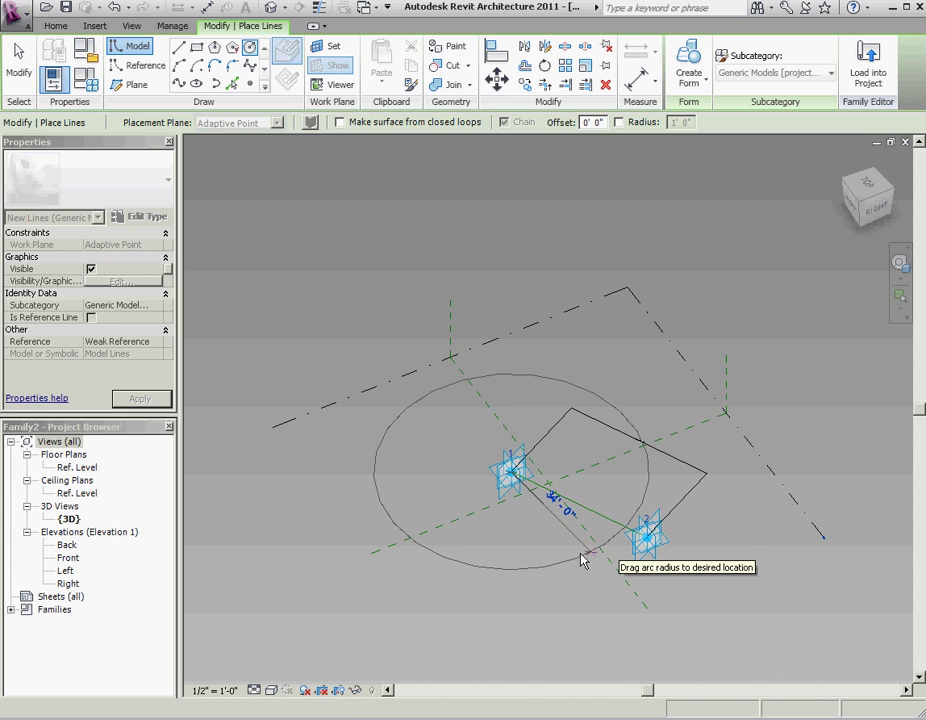
{"action": "left_click", "coordinate": [452, 646]}
{"action": "key", "text": "Escape"}
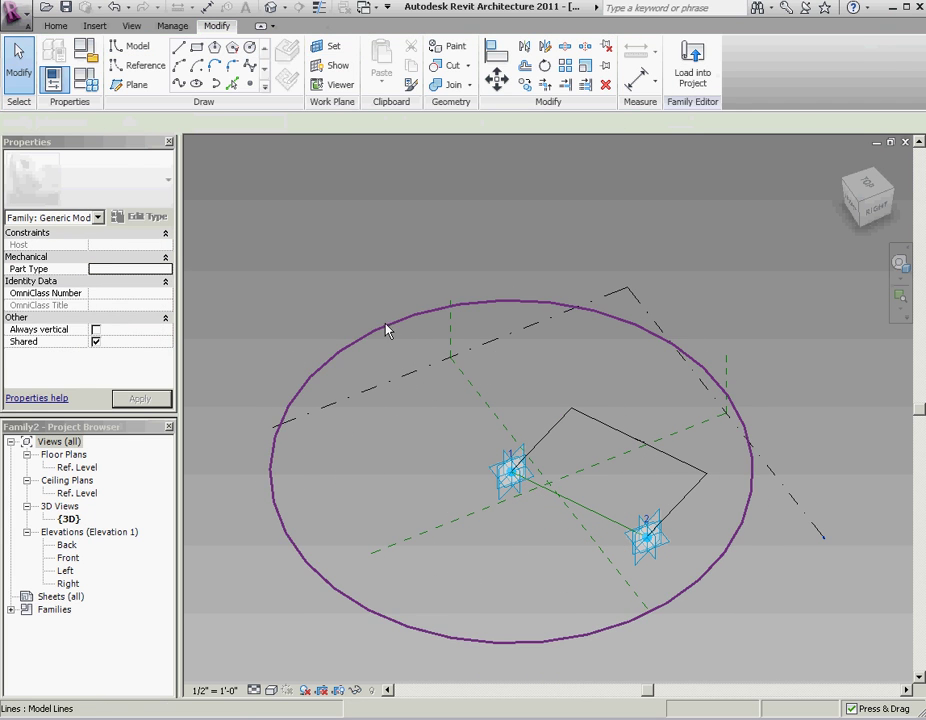
{"action": "left_click", "coordinate": [389, 324]}
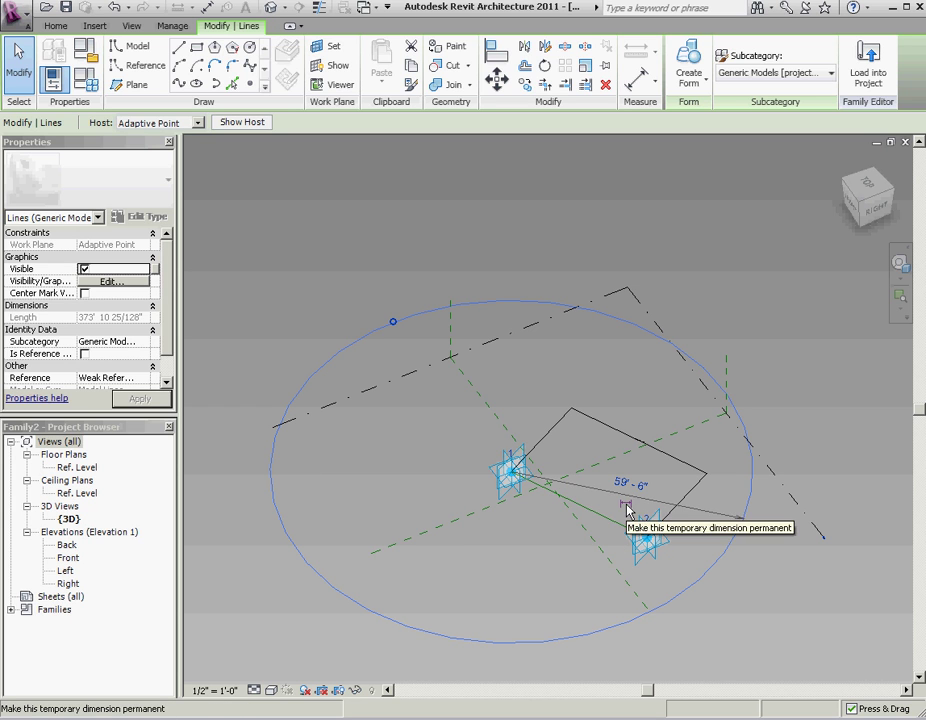
{"action": "key", "text": "Escape"}
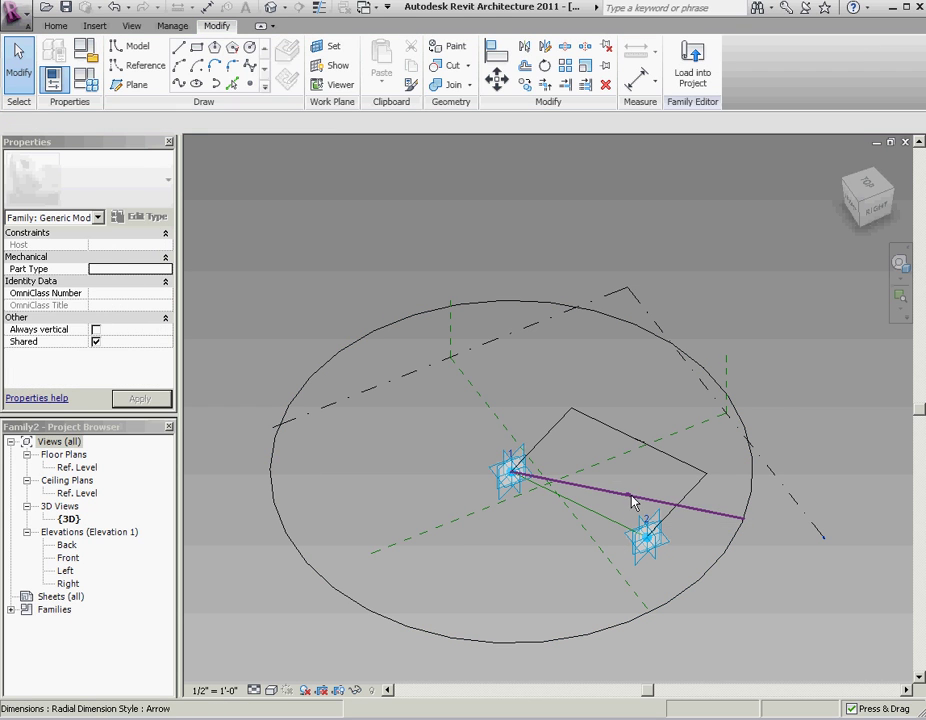
Label the circle's radius dimension with a new instance parameter r
{"action": "left_click", "coordinate": [638, 500]}
{"action": "left_click", "coordinate": [400, 123]}
{"action": "left_click", "coordinate": [380, 149]}
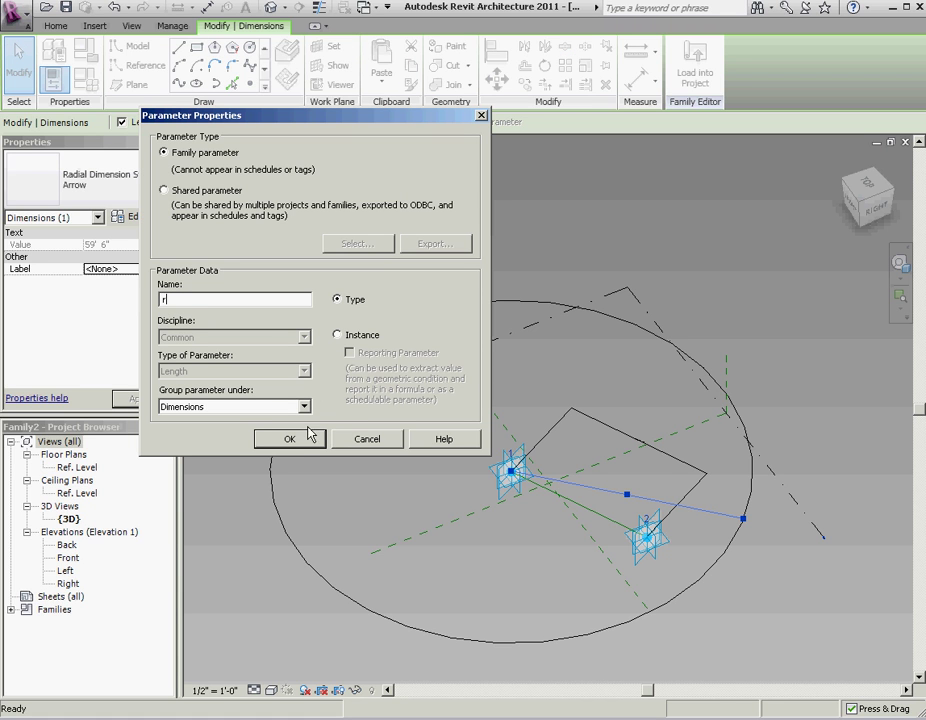
{"action": "left_click", "coordinate": [338, 336]}
{"action": "left_click", "coordinate": [289, 441]}
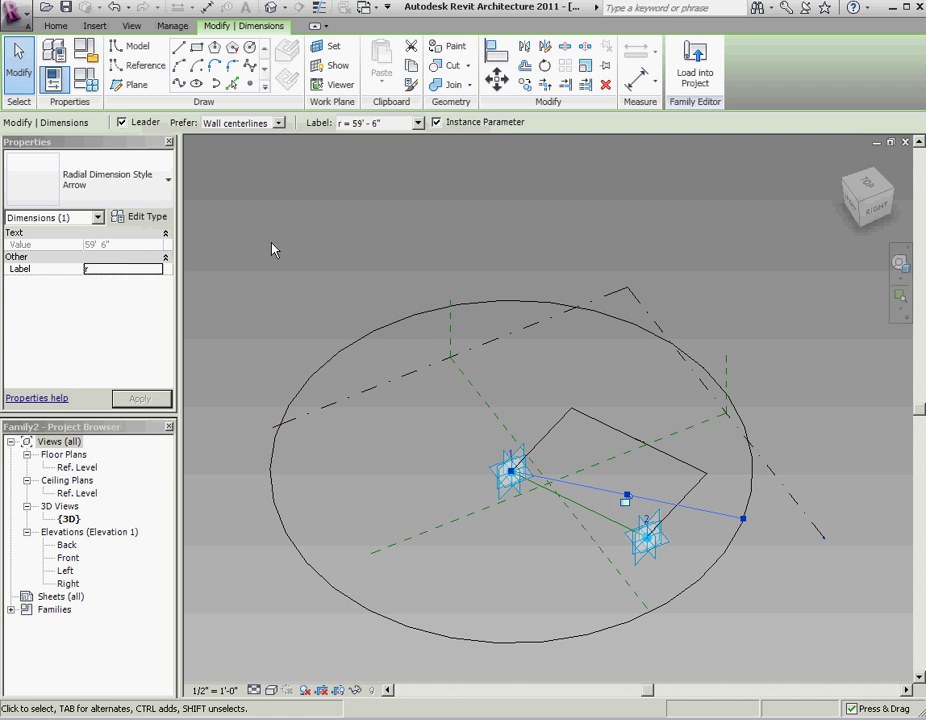
{"action": "key", "text": "Escape"}
In Family Types, give parameter r the formula =radius
{"action": "left_click", "coordinate": [88, 82]}
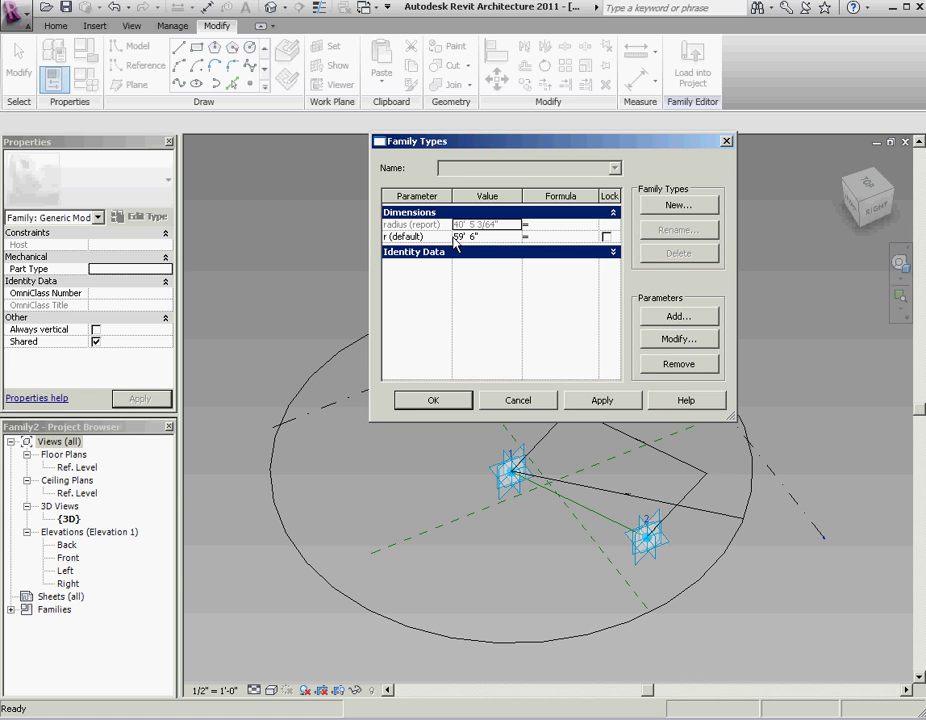
{"action": "left_click", "coordinate": [551, 238]}
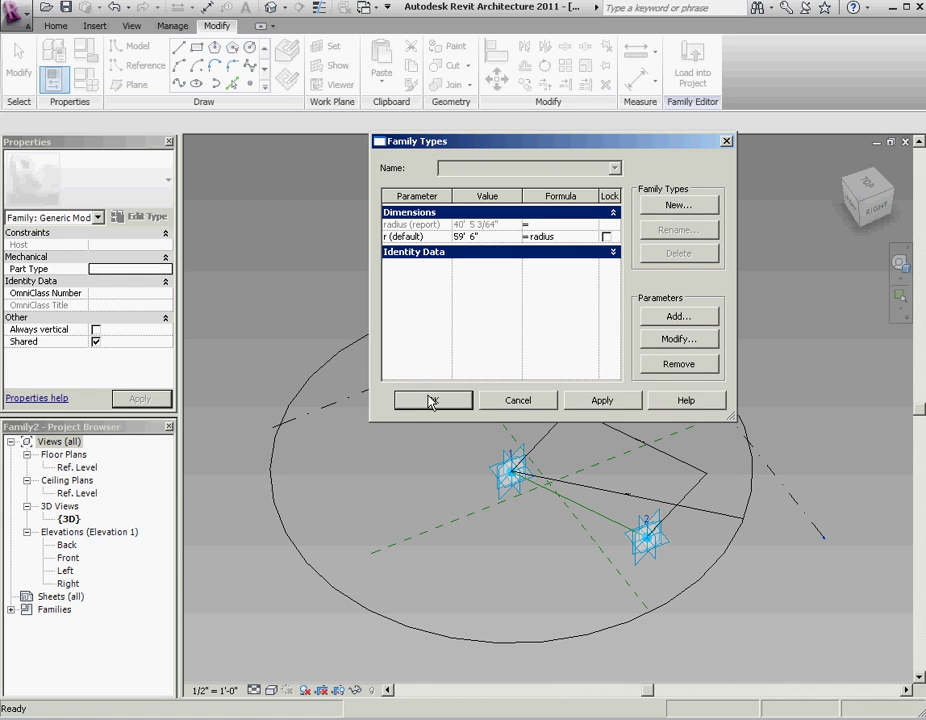
{"action": "left_click", "coordinate": [432, 400]}
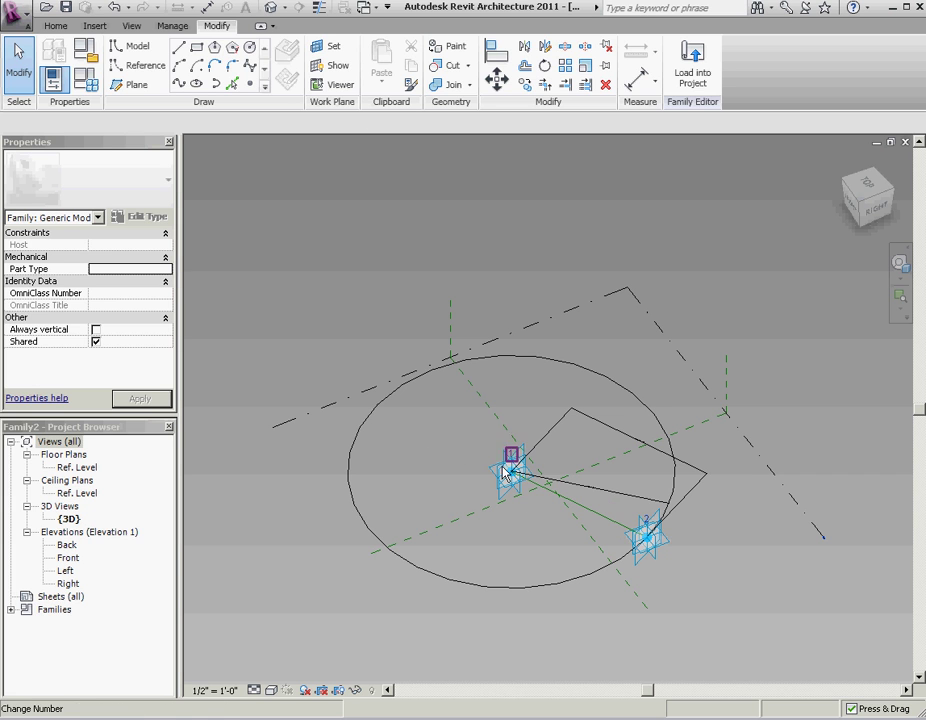
{"action": "left_click", "coordinate": [652, 545]}
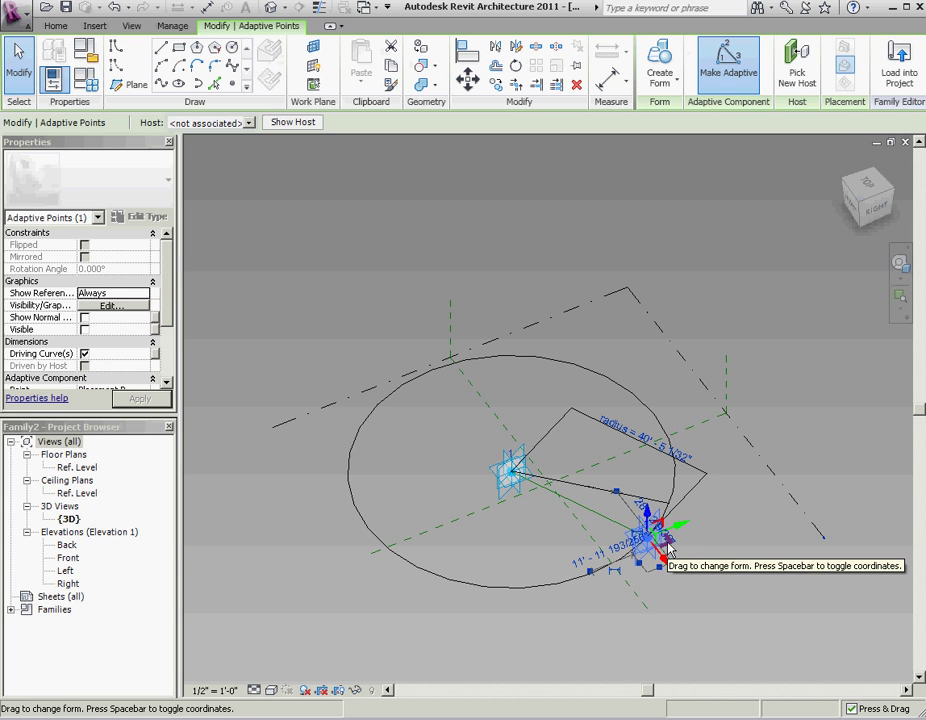
{"action": "mouse_move", "coordinate": [677, 548]}
{"action": "left_mouse_down"}
{"action": "mouse_move", "coordinate": [688, 538]}
{"action": "mouse_move", "coordinate": [617, 519]}
{"action": "mouse_move", "coordinate": [631, 566]}
{"action": "mouse_move", "coordinate": [668, 548]}
{"action": "left_mouse_up"}
{"action": "key", "text": "Escape"}
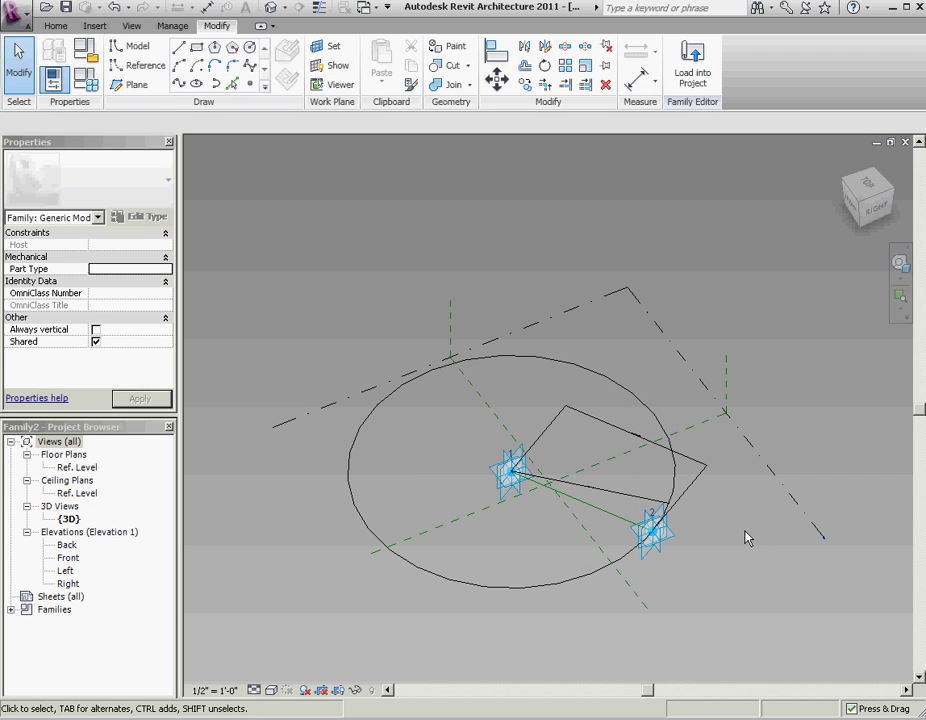
Load the family into the mass and place it on Level 1 with two adaptive points
{"action": "left_click", "coordinate": [690, 80]}
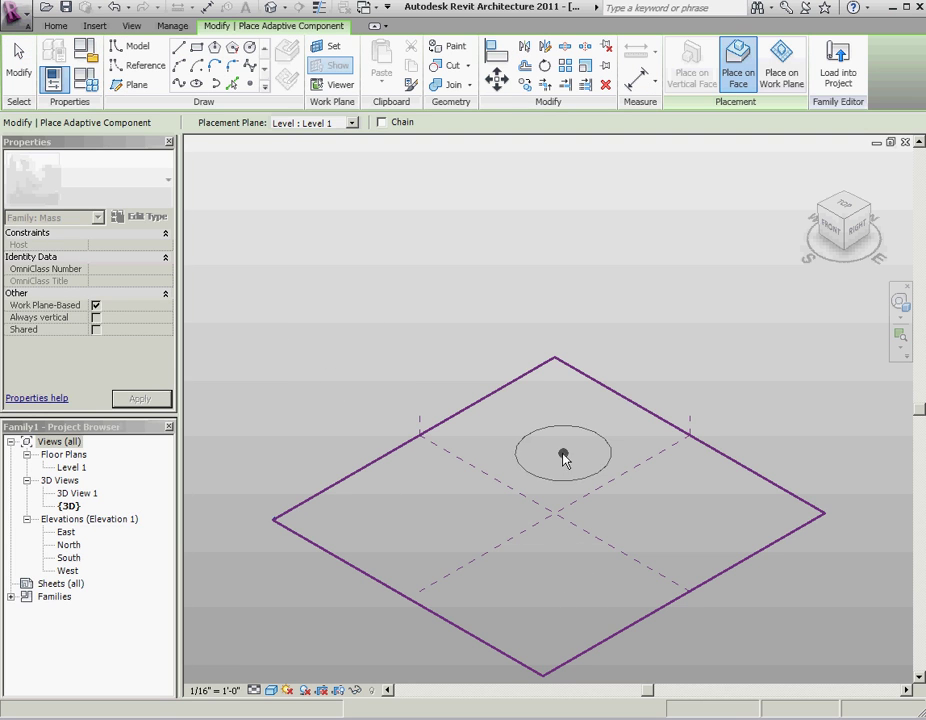
{"action": "left_click", "coordinate": [530, 456]}
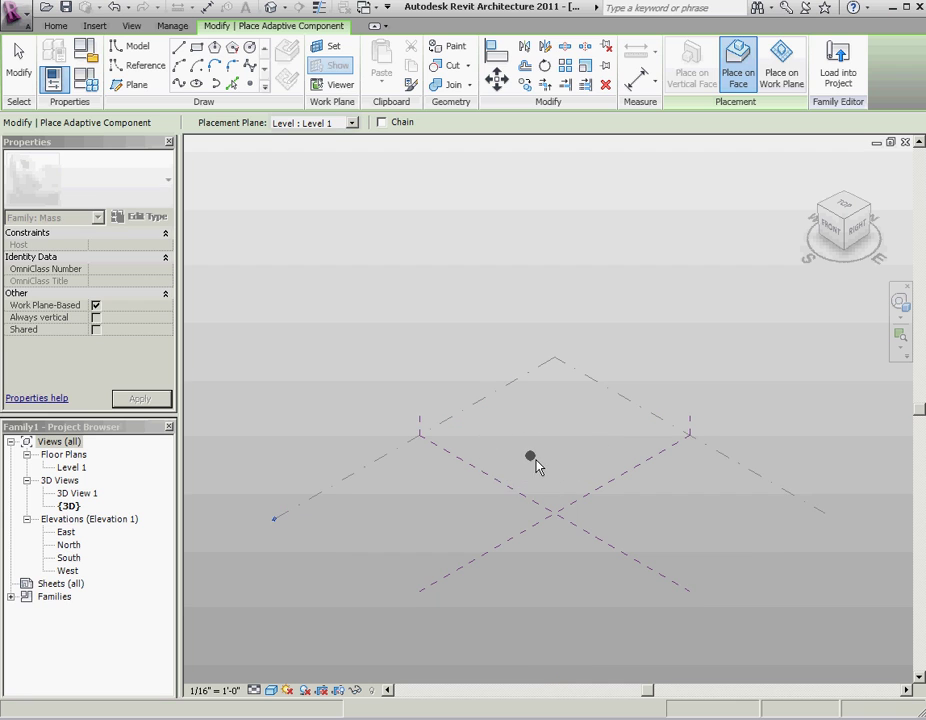
{"action": "left_click", "coordinate": [672, 504]}
{"action": "key", "text": "Escape"}
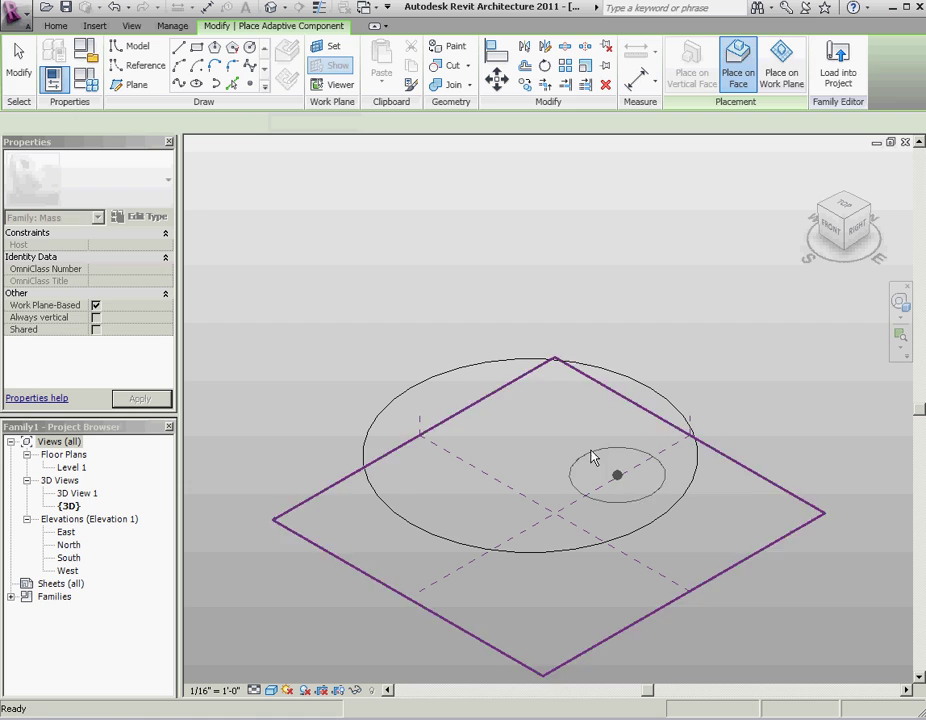
{"action": "key", "text": "Escape"}
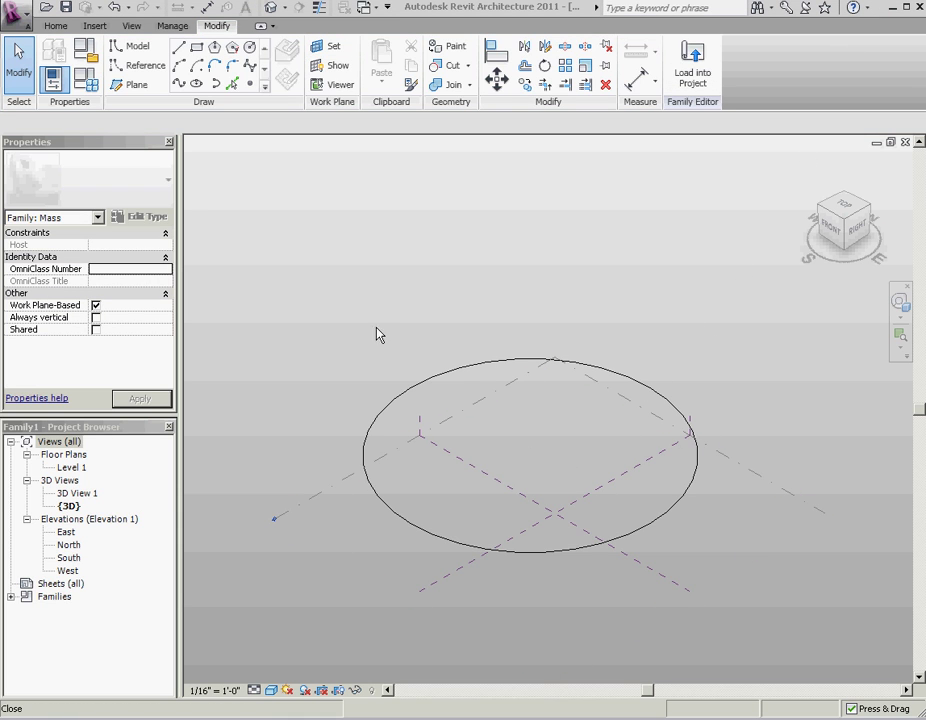
Draw two separate model lines beside the circle
{"action": "left_click", "coordinate": [184, 55]}
{"action": "left_click", "coordinate": [320, 541]}
{"action": "left_click", "coordinate": [366, 622]}
{"action": "key", "text": "Escape"}
{"action": "left_click", "coordinate": [500, 500]}
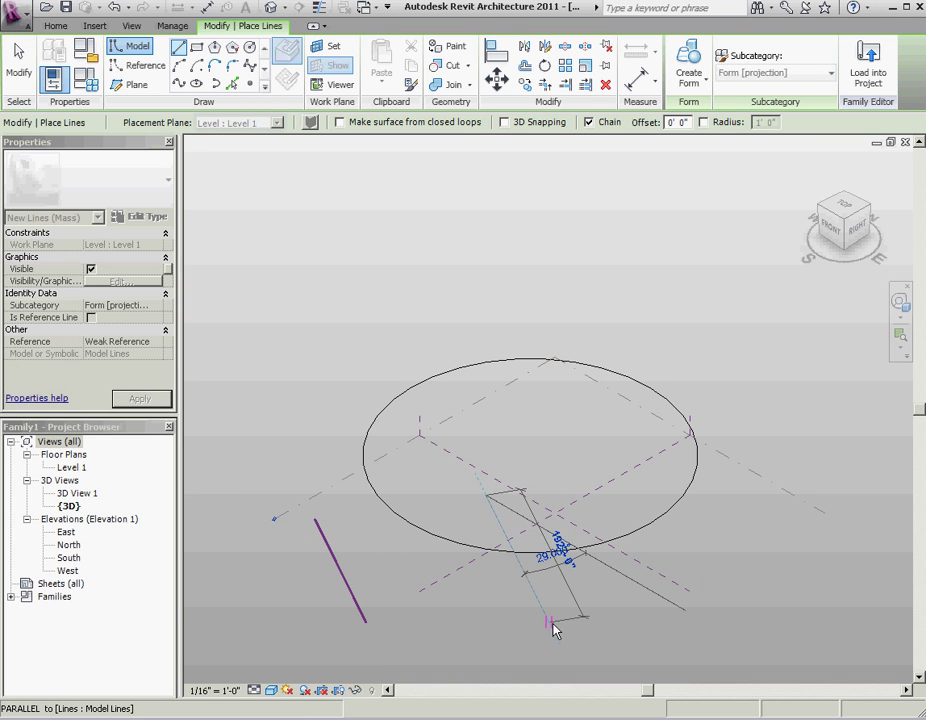
{"action": "left_click", "coordinate": [550, 624]}
{"action": "key", "text": "Escape"}
{"action": "key", "text": "Escape"}
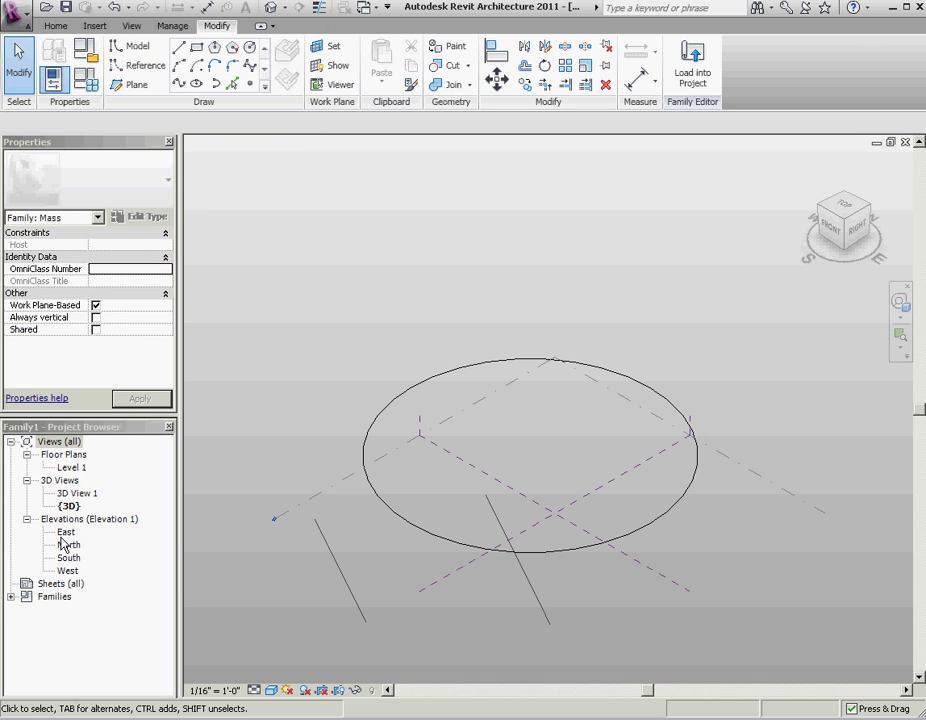
Drag Family2 from the Project Browser into the view, snapping point 1 to the left line's midpoint
{"action": "left_click", "coordinate": [11, 597]}
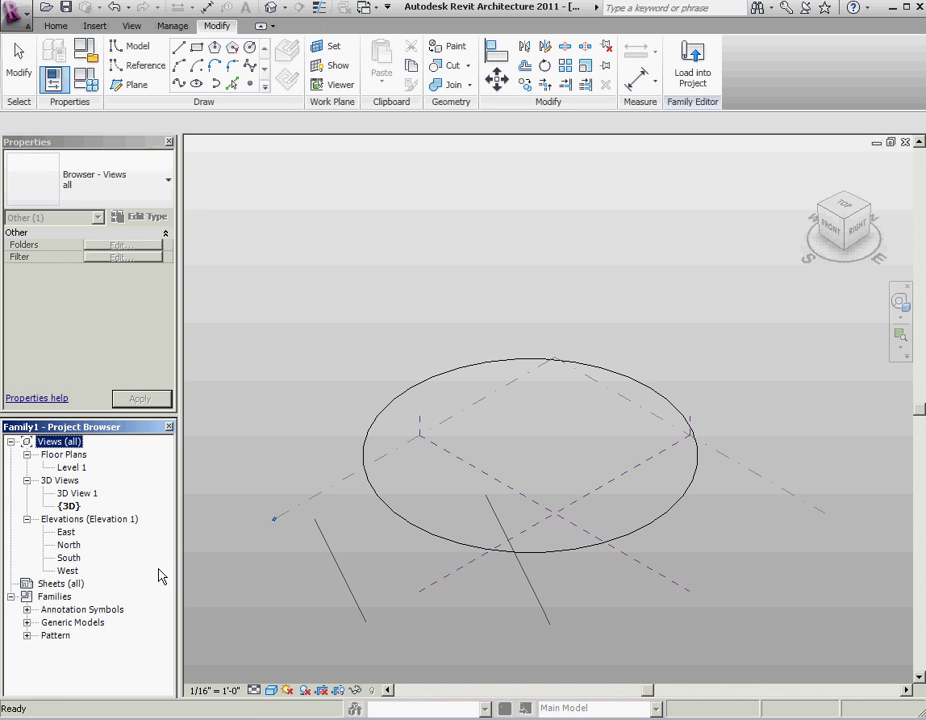
{"action": "left_click", "coordinate": [26, 636]}
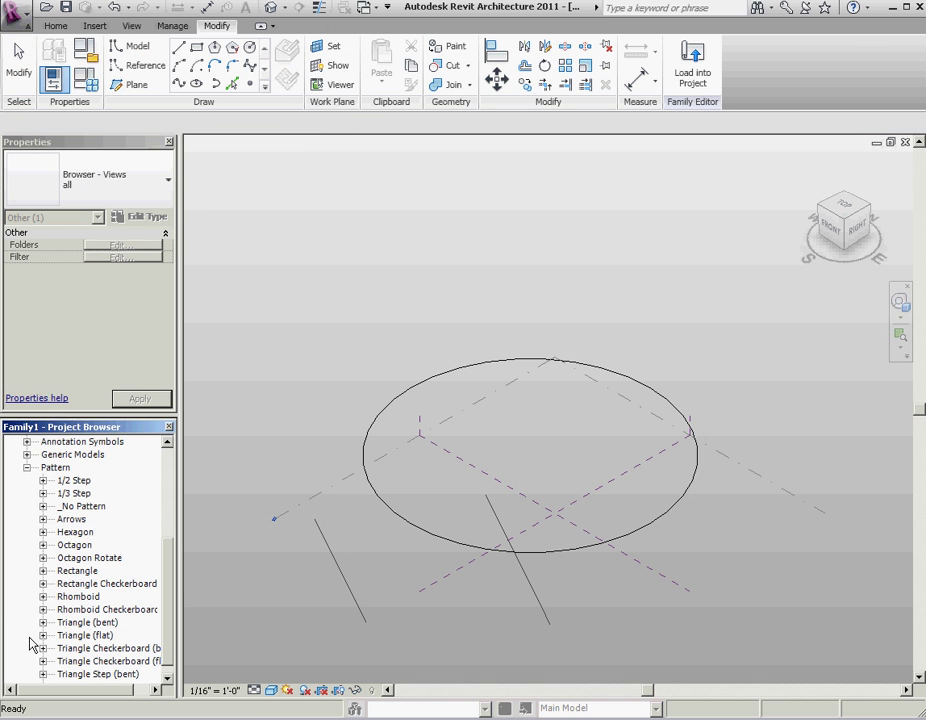
{"action": "left_click", "coordinate": [26, 455]}
{"action": "left_click", "coordinate": [42, 467]}
{"action": "left_click", "coordinate": [59, 481]}
{"action": "left_click_drag", "start_coordinate": [97, 502], "coordinate": [316, 583]}
{"action": "left_click", "coordinate": [341, 574]}
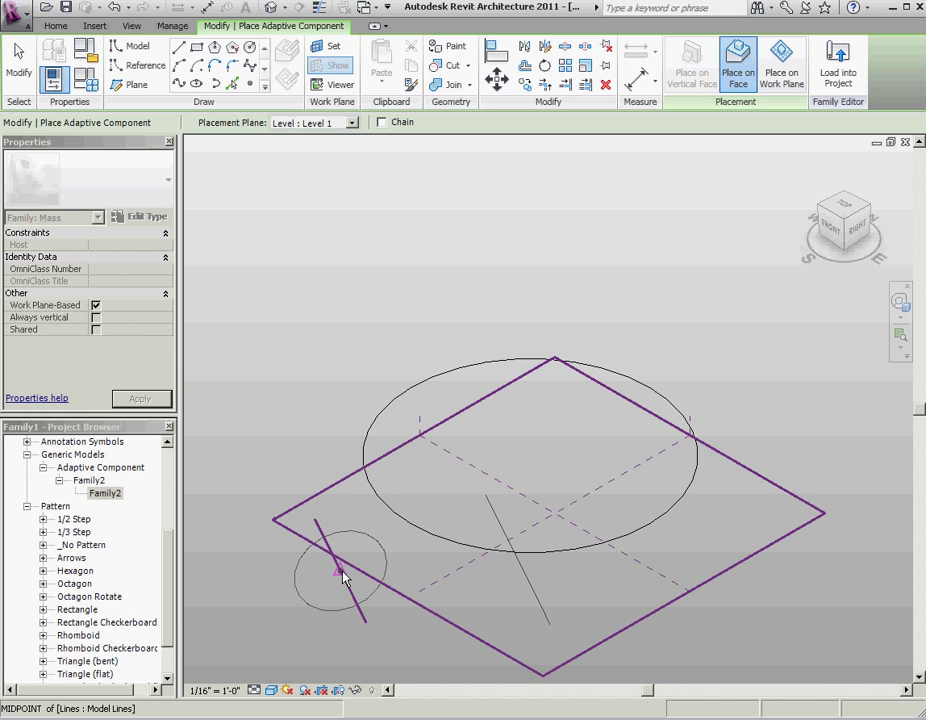
{"action": "left_click", "coordinate": [341, 574]}
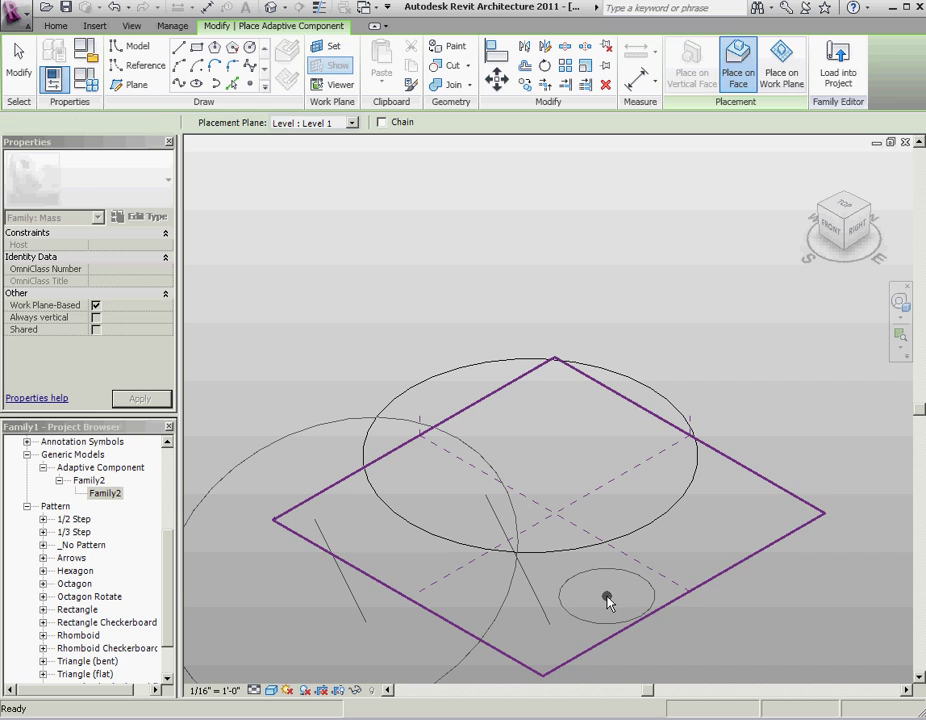
{"action": "key", "text": "Escape"}
Move the left model line's end point and check the circle's new radius of about 105'
{"action": "left_click", "coordinate": [348, 587]}
{"action": "middle_click_drag", "start_coordinate": [548, 614], "coordinate": [545, 656], "text": "shift"}
{"action": "left_click_drag", "start_coordinate": [554, 651], "coordinate": [456, 650]}
{"action": "left_click", "coordinate": [478, 637]}
{"action": "left_click", "coordinate": [452, 645]}
{"action": "middle_click_drag", "start_coordinate": [452, 645], "coordinate": [314, 586], "text": "shift"}
{"action": "left_click", "coordinate": [314, 586]}
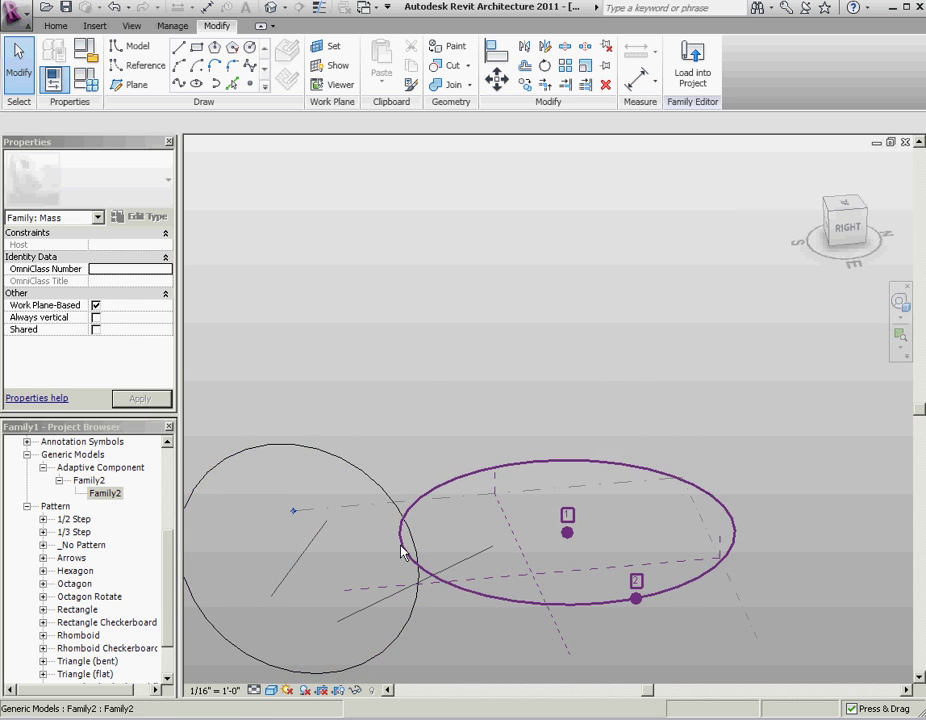
{"action": "left_click", "coordinate": [358, 472]}
{"action": "middle_click_drag", "start_coordinate": [343, 327], "coordinate": [306, 453], "text": "shift"}
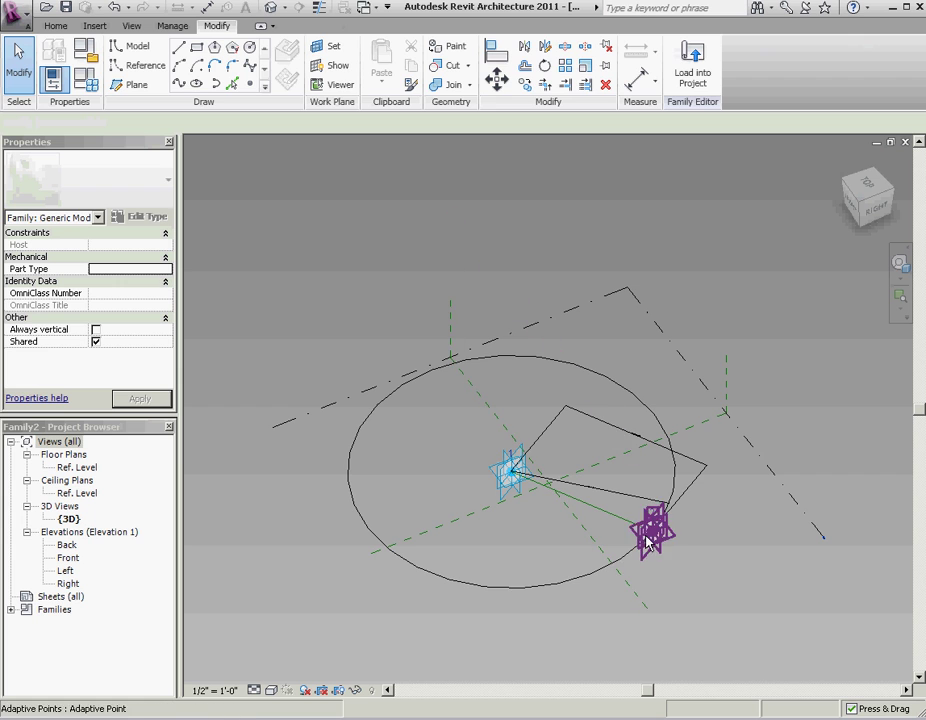
Make adaptive point 2 a Shape Handle Point constrained to Ref. Level, then reload the family
{"action": "left_click", "coordinate": [644, 543]}
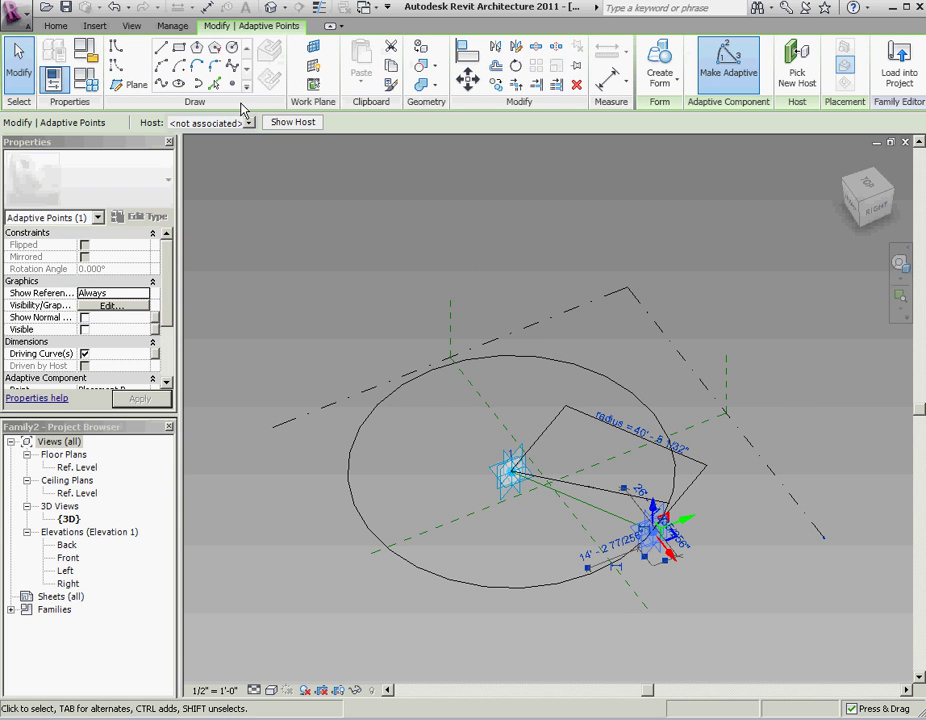
{"action": "scroll", "coordinate": [167, 295], "scroll_direction": "down", "scroll_amount": 3}
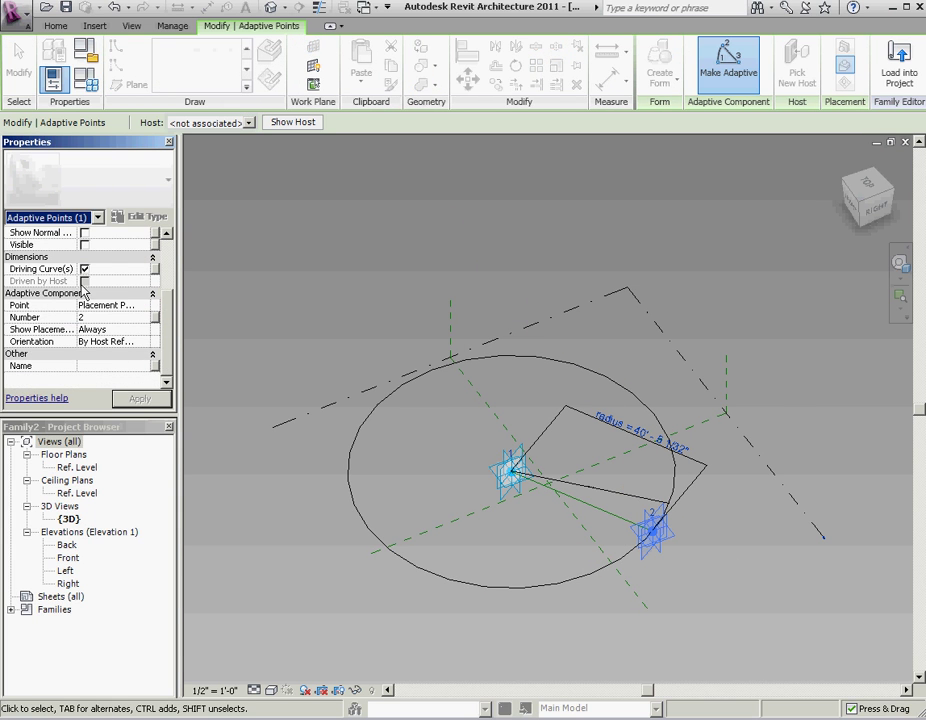
{"action": "left_click", "coordinate": [142, 311]}
{"action": "left_click", "coordinate": [108, 339]}
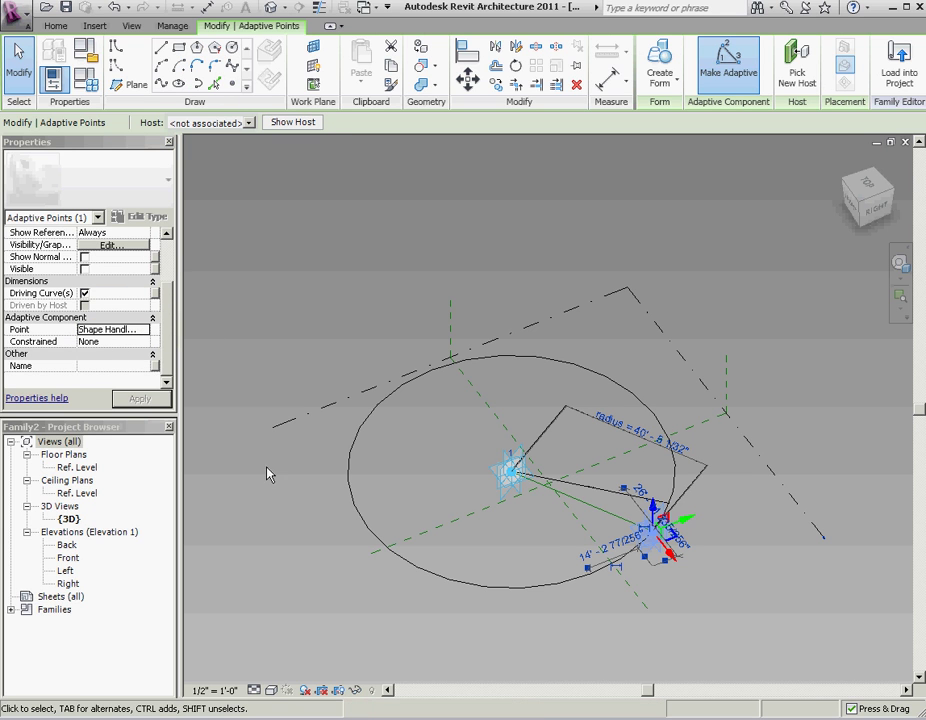
{"action": "left_click", "coordinate": [143, 342]}
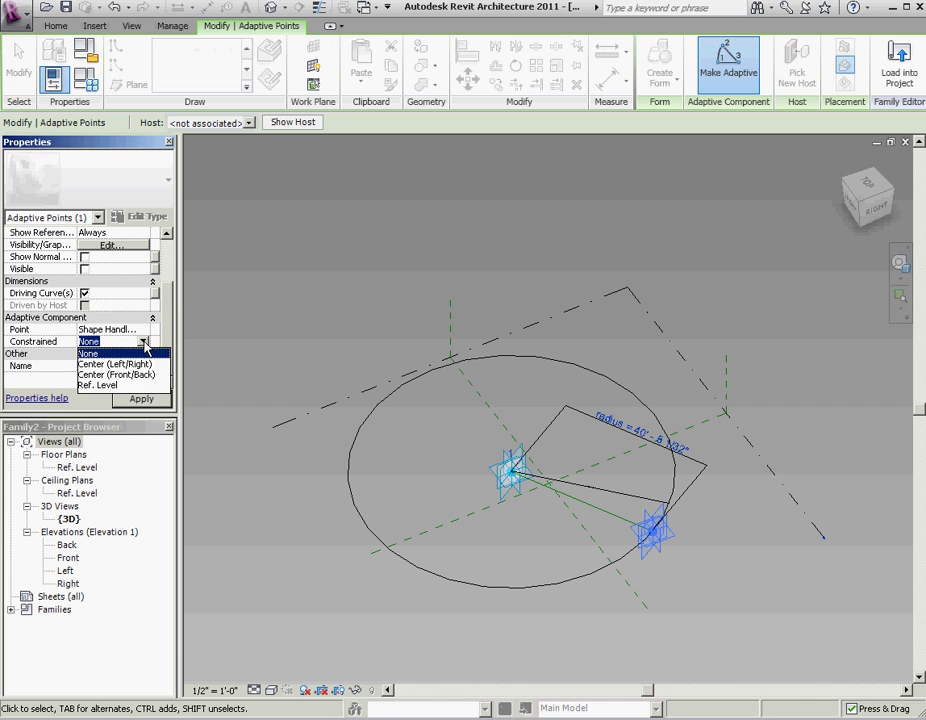
{"action": "left_click", "coordinate": [100, 385]}
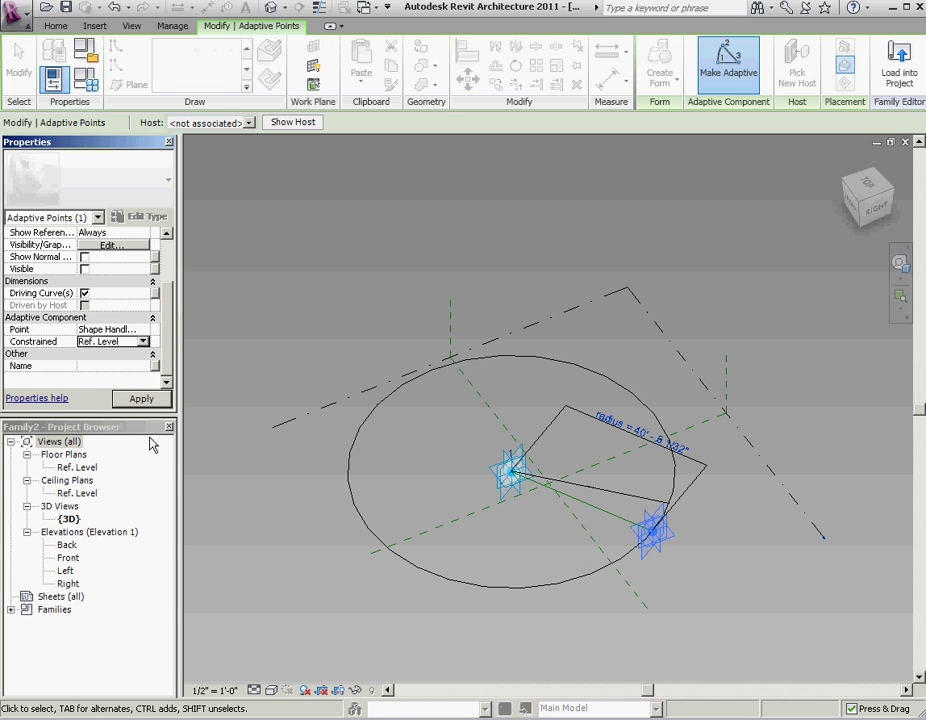
{"action": "left_click", "coordinate": [536, 557]}
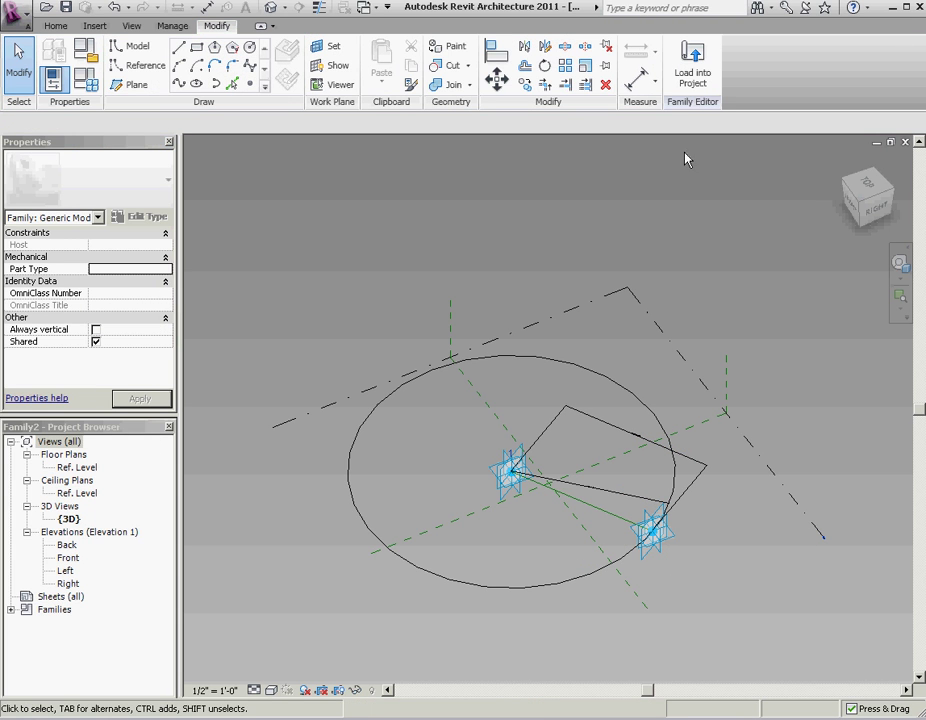
{"action": "left_click", "coordinate": [693, 65]}
Overwrite the existing family and its parameter values, then stretch the vertical model line to 216'
{"action": "left_click", "coordinate": [541, 398]}
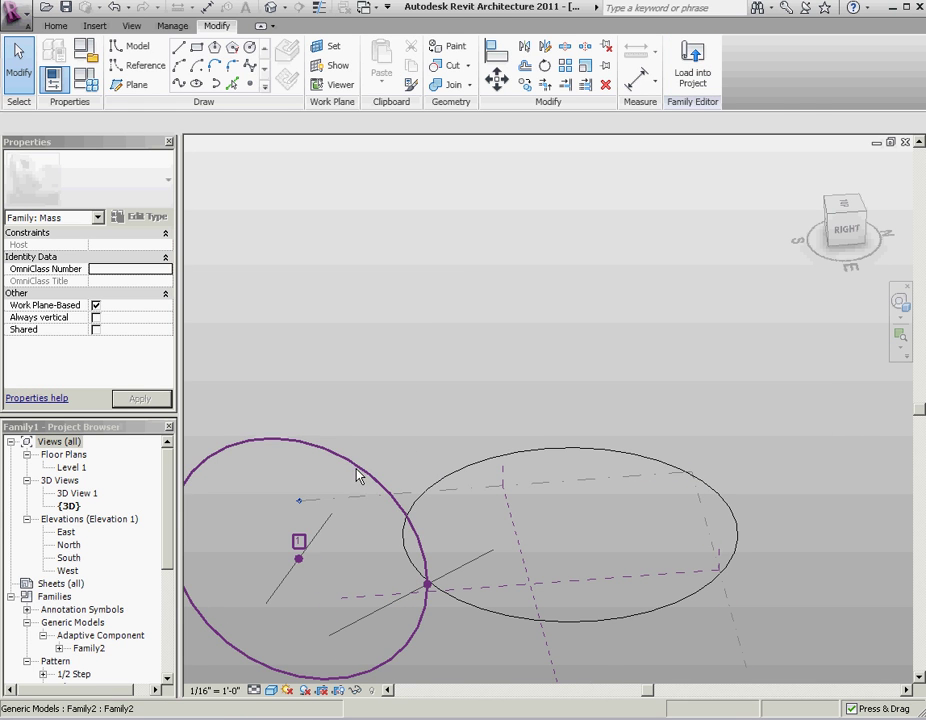
{"action": "left_click", "coordinate": [356, 472]}
{"action": "middle_click_drag", "start_coordinate": [337, 579], "coordinate": [337, 668], "text": "shift"}
{"action": "middle_click_drag", "start_coordinate": [316, 374], "coordinate": [620, 287], "text": "shift"}
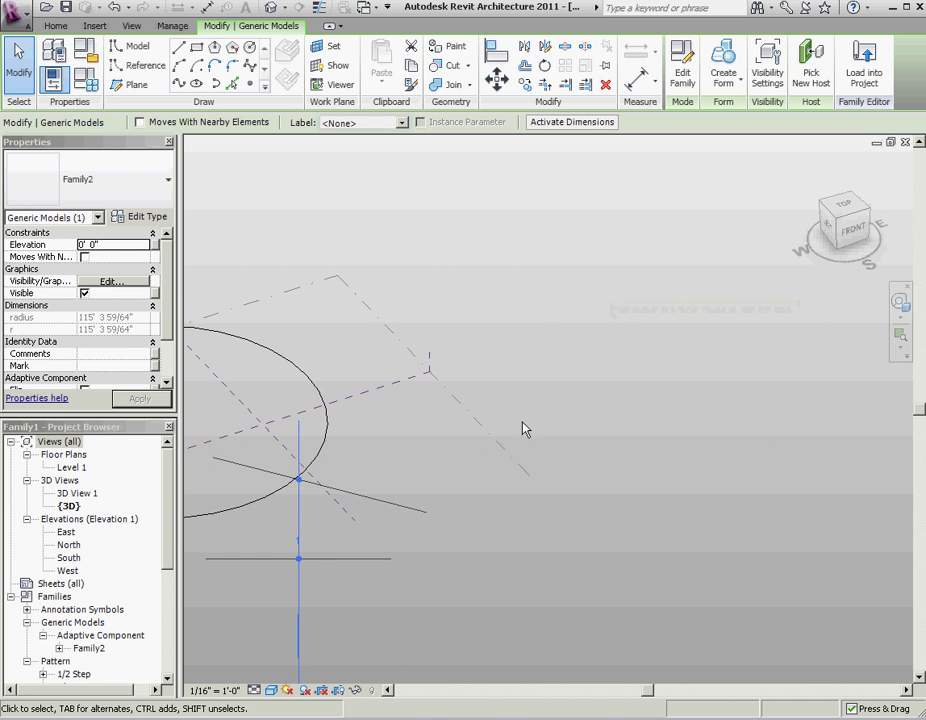
{"action": "middle_click_drag", "start_coordinate": [473, 438], "coordinate": [269, 465], "text": "shift"}
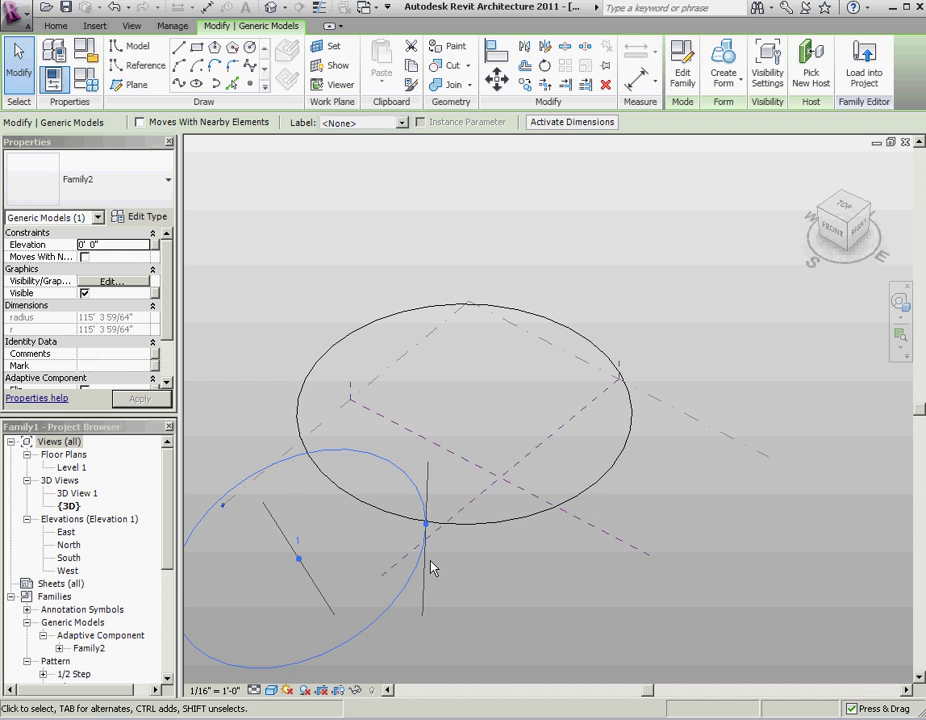
{"action": "left_click", "coordinate": [424, 600]}
{"action": "left_click_drag", "start_coordinate": [426, 612], "coordinate": [641, 562]}
{"action": "middle_click_drag", "start_coordinate": [641, 562], "coordinate": [400, 470], "text": "shift"}
Delete the Family2 ellipse, the short angled line and the vertical model line
{"action": "left_click", "coordinate": [410, 261]}
{"action": "key", "text": "Delete"}
{"action": "left_click", "coordinate": [399, 385]}
{"action": "key", "text": "Delete"}
{"action": "left_click", "coordinate": [527, 552]}
{"action": "key", "text": "Delete"}
Turn Family2's circle into a solid sphere and reload it into the mass, overwriting the old version
{"action": "key", "text": "ctrl+Tab"}
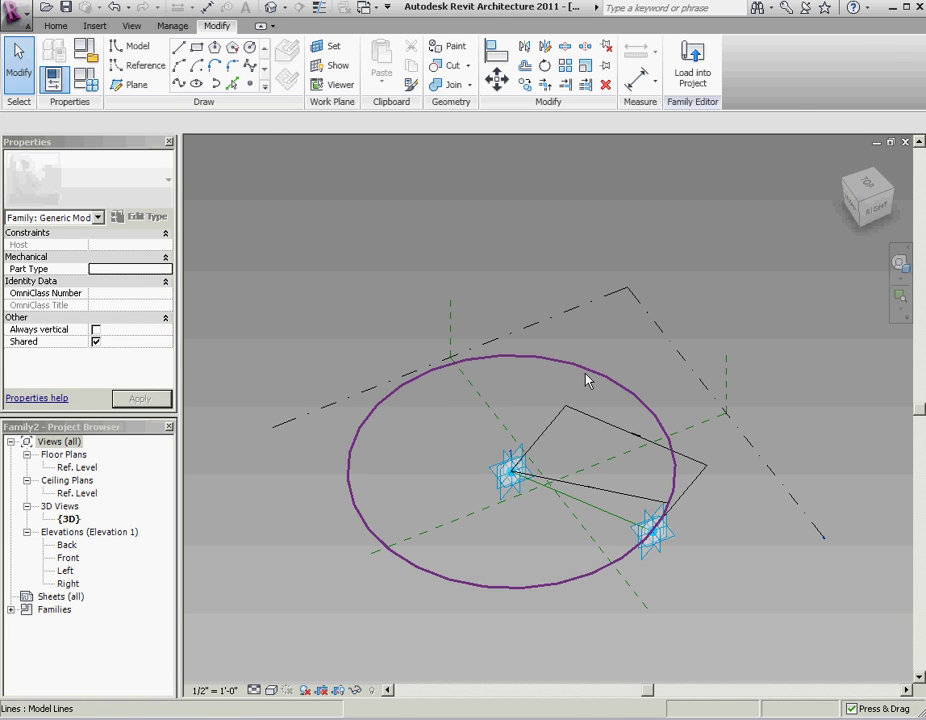
{"action": "left_click", "coordinate": [647, 348]}
{"action": "left_click", "coordinate": [689, 65]}
{"action": "left_click", "coordinate": [405, 684]}
{"action": "left_click", "coordinate": [693, 65]}
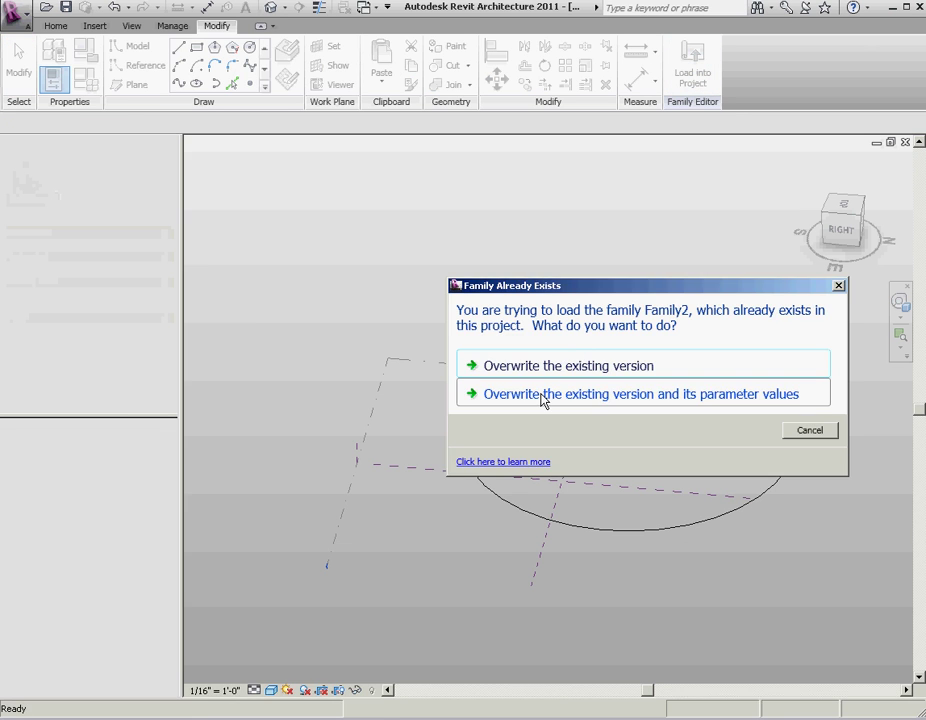
{"action": "left_click", "coordinate": [541, 399]}
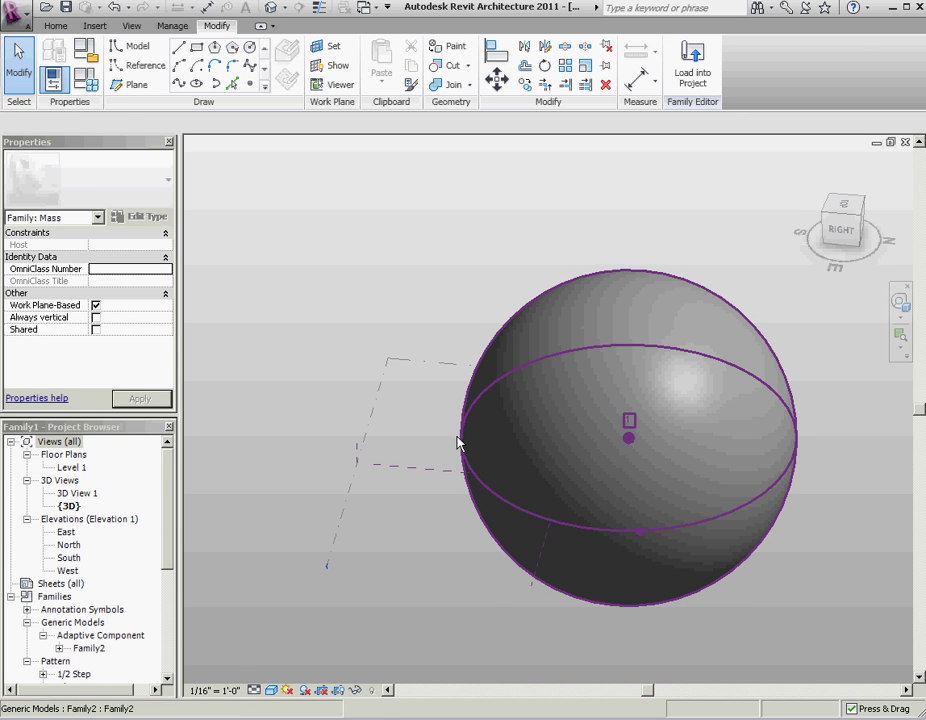
Slide the sphere's adaptive point along its surface to make the sphere smaller
{"action": "left_click", "coordinate": [641, 537]}
{"action": "scroll", "coordinate": [478, 517], "scroll_direction": "up", "scroll_amount": 1}
{"action": "middle_click_drag", "start_coordinate": [296, 403], "coordinate": [560, 405], "text": "shift"}
{"action": "key", "text": "Tab"}
{"action": "left_click", "coordinate": [746, 322]}
{"action": "left_click", "coordinate": [769, 355]}
{"action": "left_click", "coordinate": [746, 322]}
{"action": "left_click_drag", "start_coordinate": [744, 320], "coordinate": [662, 268]}
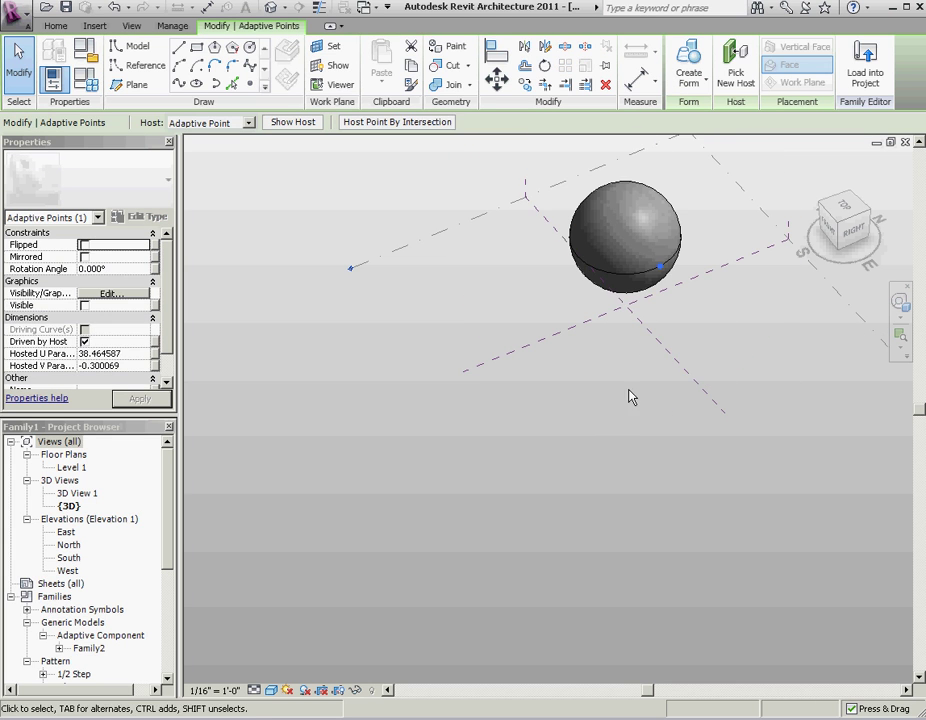
{"action": "key", "text": "Escape"}
{"action": "scroll", "coordinate": [646, 260], "scroll_direction": "up", "scroll_amount": 3}
{"action": "scroll", "coordinate": [727, 292], "scroll_direction": "down", "scroll_amount": 1}
Draw two model lines on Level 1 beside the sphere
{"action": "left_click", "coordinate": [178, 50]}
{"action": "left_click", "coordinate": [358, 538]}
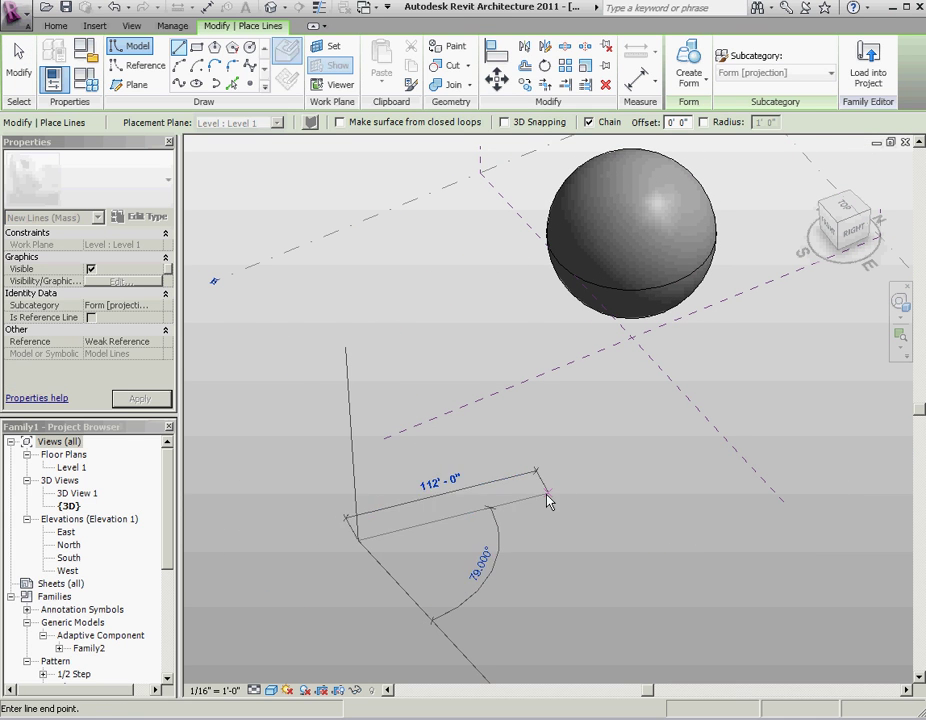
{"action": "key", "text": "Escape"}
{"action": "left_click", "coordinate": [491, 344]}
{"action": "left_click", "coordinate": [591, 532]}
{"action": "key", "text": "Escape"}
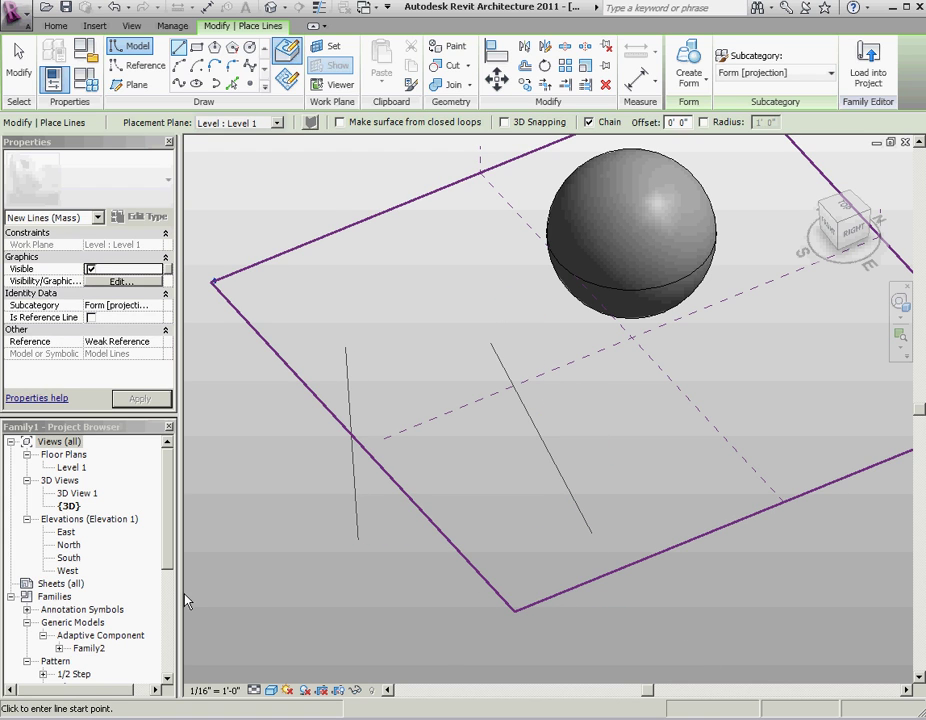
Place a Family2 sphere on the left model line and move its adaptive point onto the angled line
{"action": "left_click", "coordinate": [60, 648]}
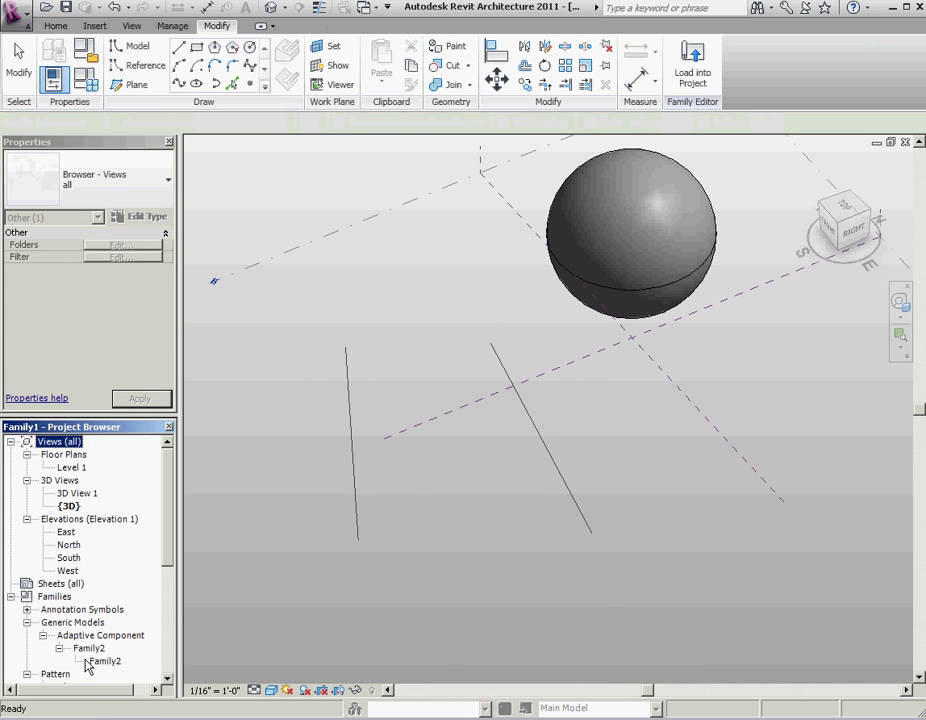
{"action": "left_click_drag", "start_coordinate": [104, 661], "coordinate": [345, 475]}
{"action": "left_click", "coordinate": [353, 469]}
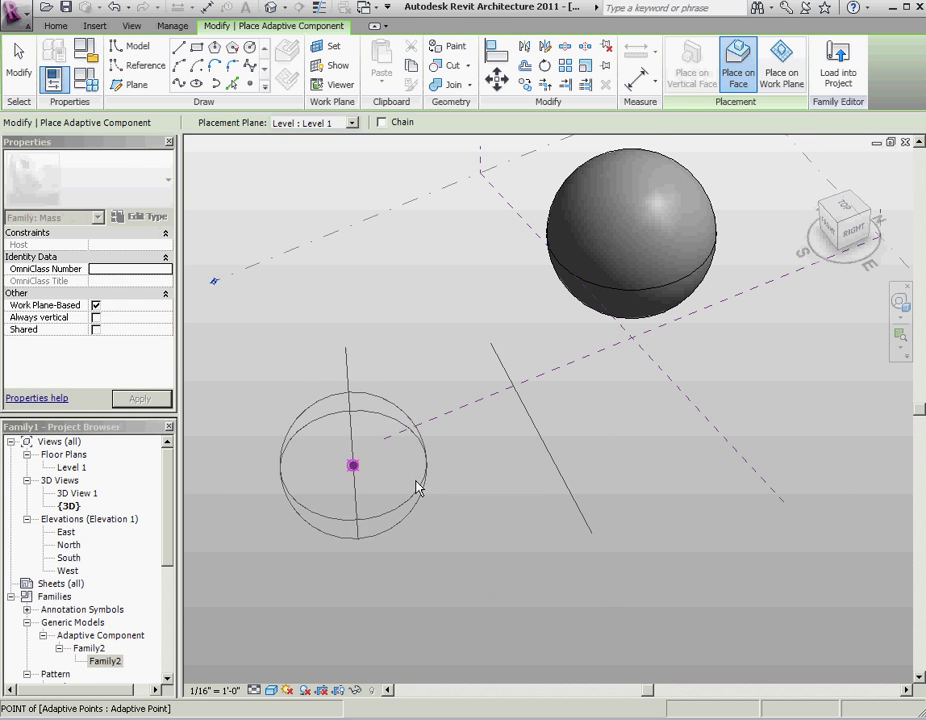
{"action": "key", "text": "Escape"}
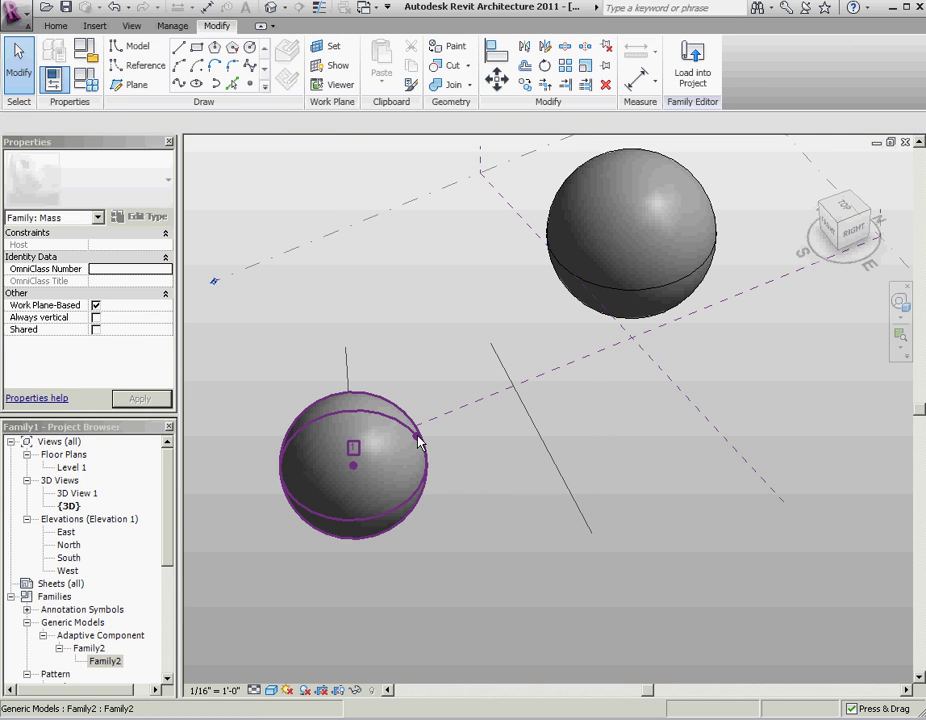
{"action": "left_click", "coordinate": [448, 453]}
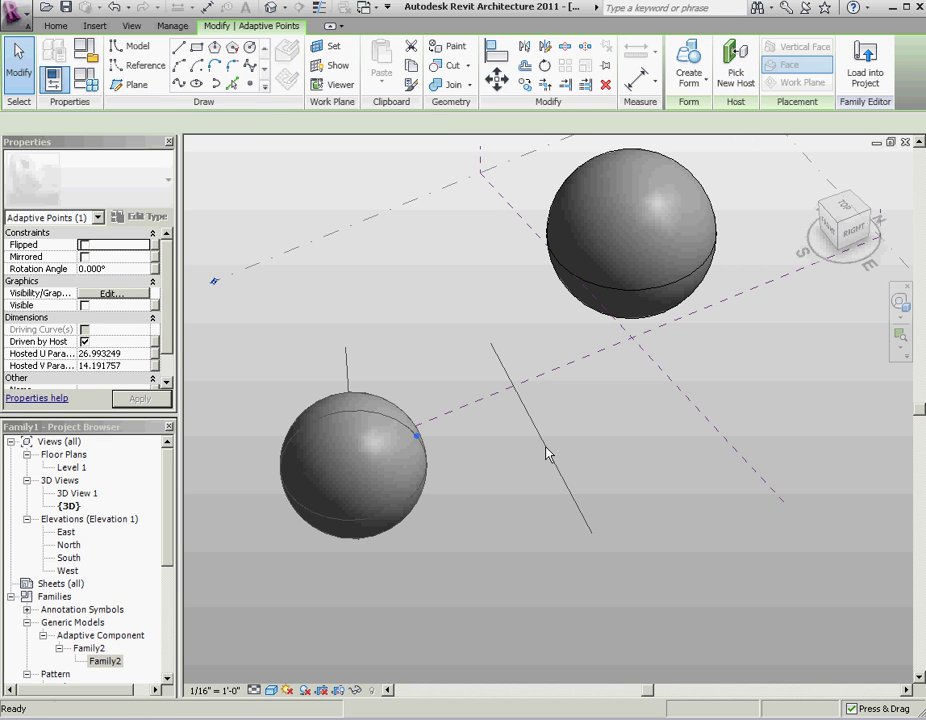
{"action": "left_click", "coordinate": [656, 499]}
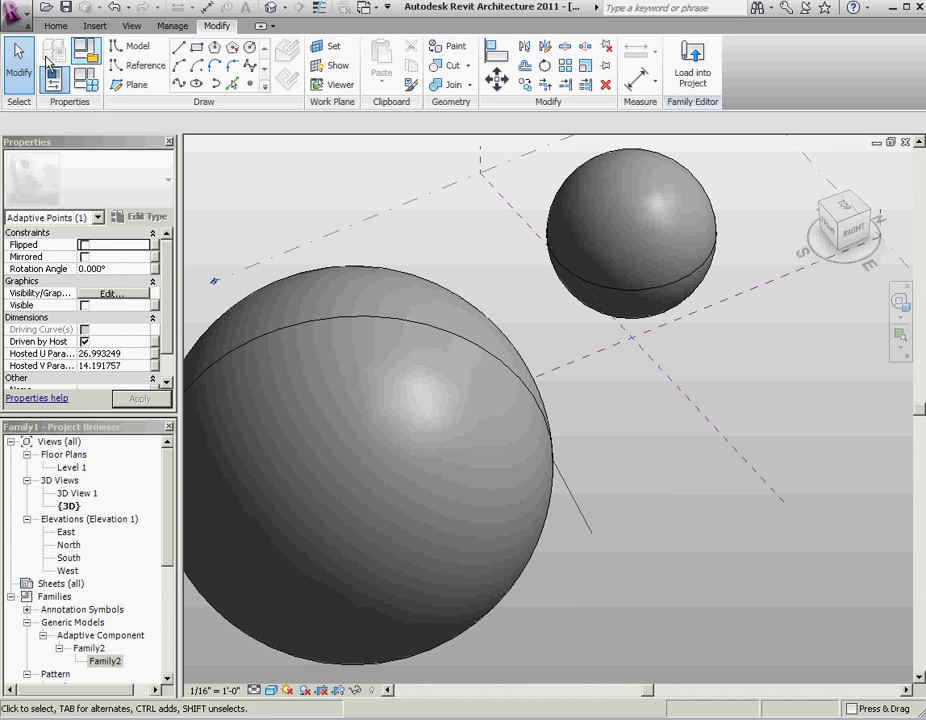
Stretch the angled model line to 192'-0" at 29°, enlarging the hosted sphere
{"action": "left_click", "coordinate": [593, 533]}
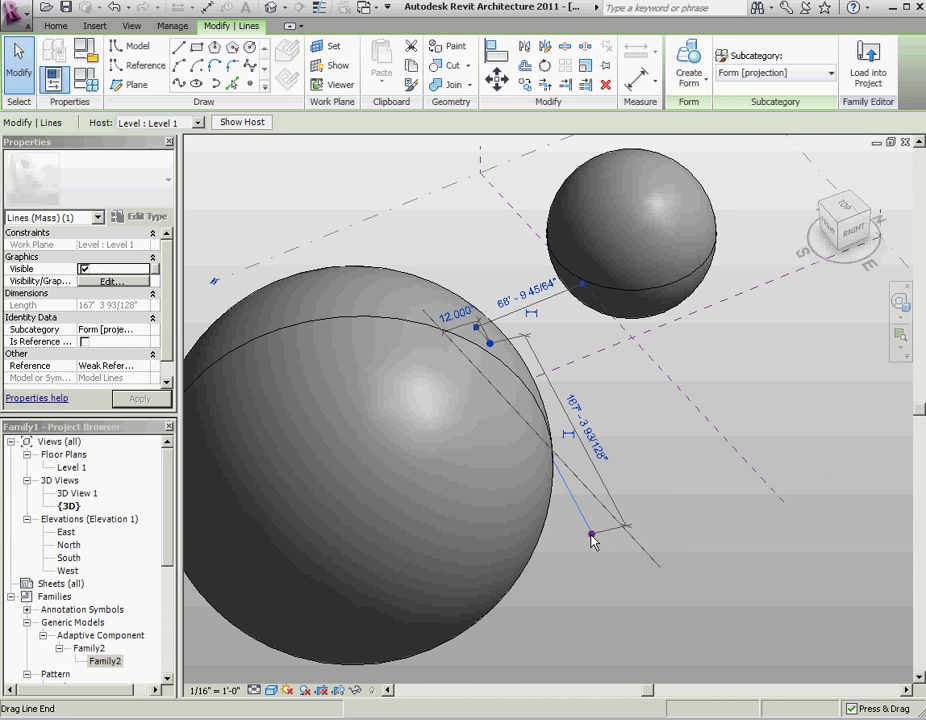
{"action": "left_click_drag", "start_coordinate": [593, 533], "coordinate": [684, 548]}
{"action": "left_click", "coordinate": [796, 424]}
{"action": "scroll", "coordinate": [794, 432], "scroll_direction": "down", "scroll_amount": 5}
{"action": "middle_click_drag", "start_coordinate": [808, 465], "coordinate": [542, 455], "text": "shift"}
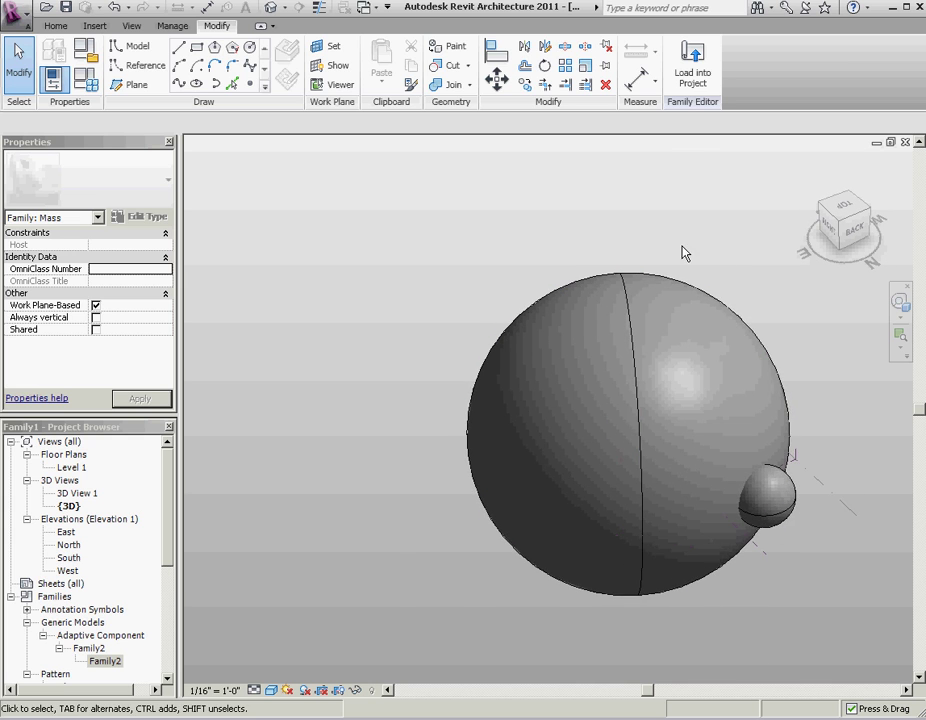
{"action": "middle_click_drag", "start_coordinate": [684, 252], "coordinate": [430, 262]}
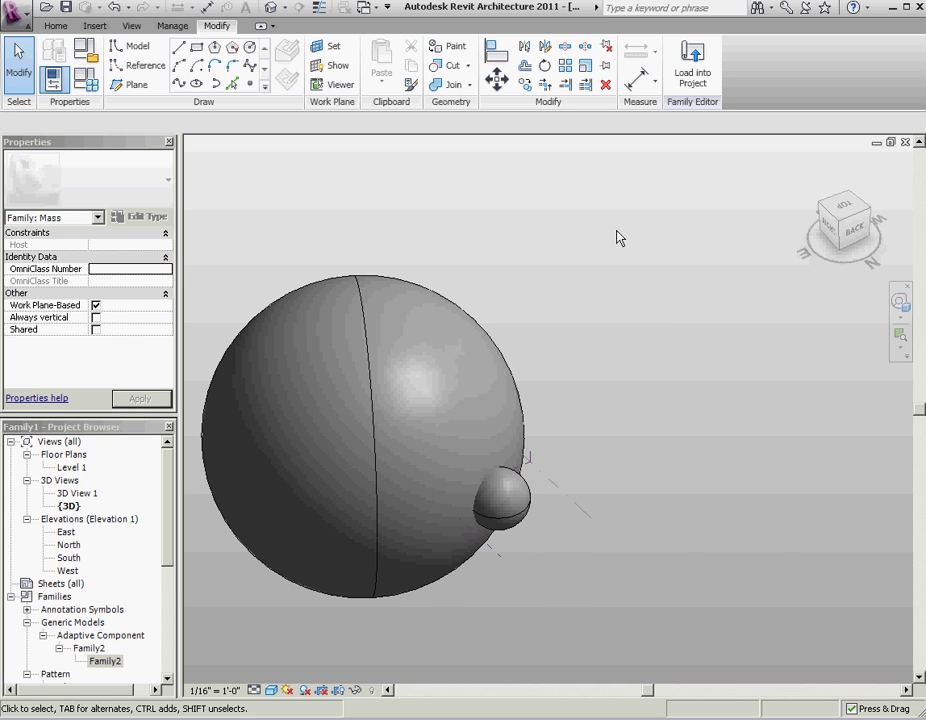